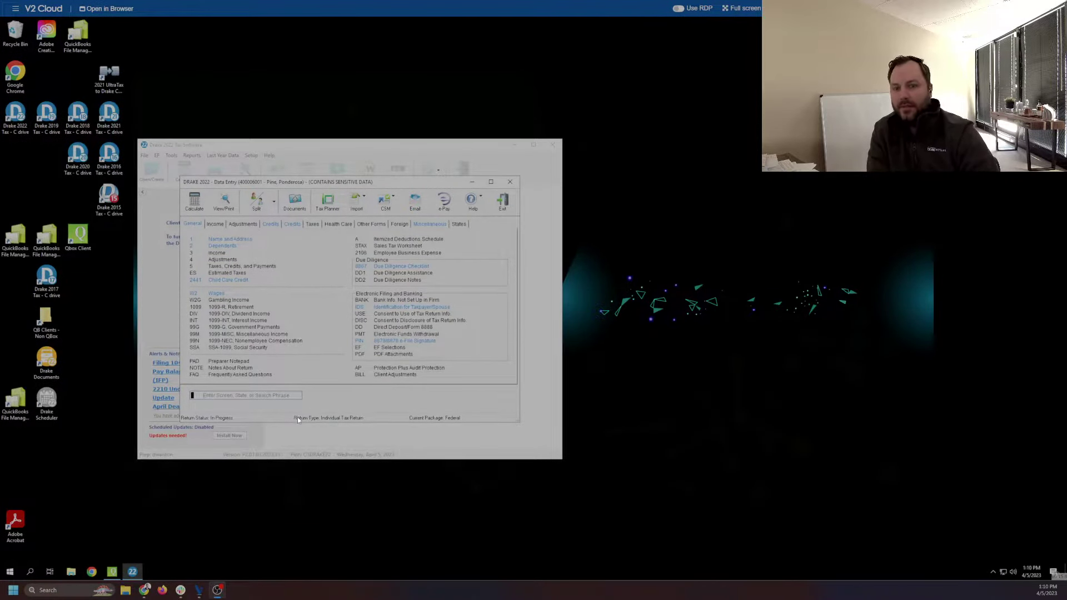
Step: Mark Form 4868 on the Extension Forms screen under Other Forms and calculate the return
{"action": "left_click", "coordinate": [373, 223]}
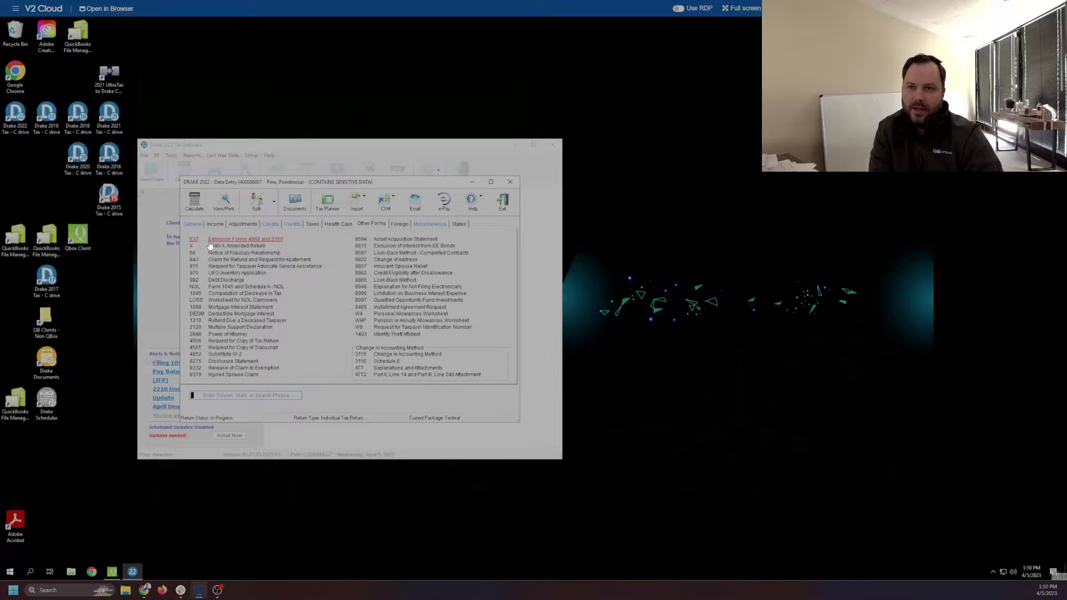
{"action": "left_click", "coordinate": [261, 241]}
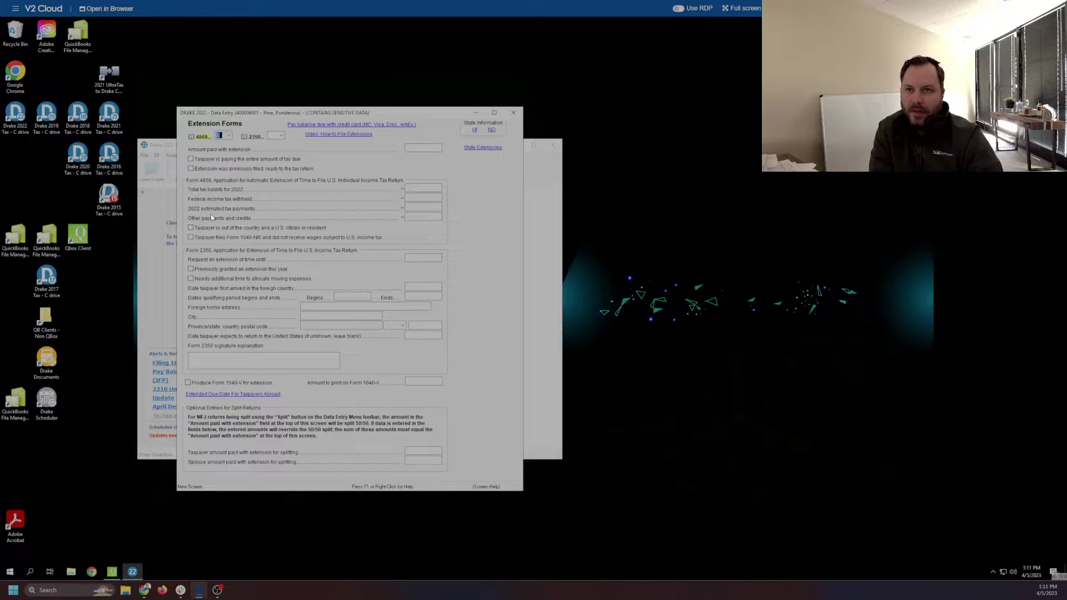
{"action": "left_click", "coordinate": [508, 117]}
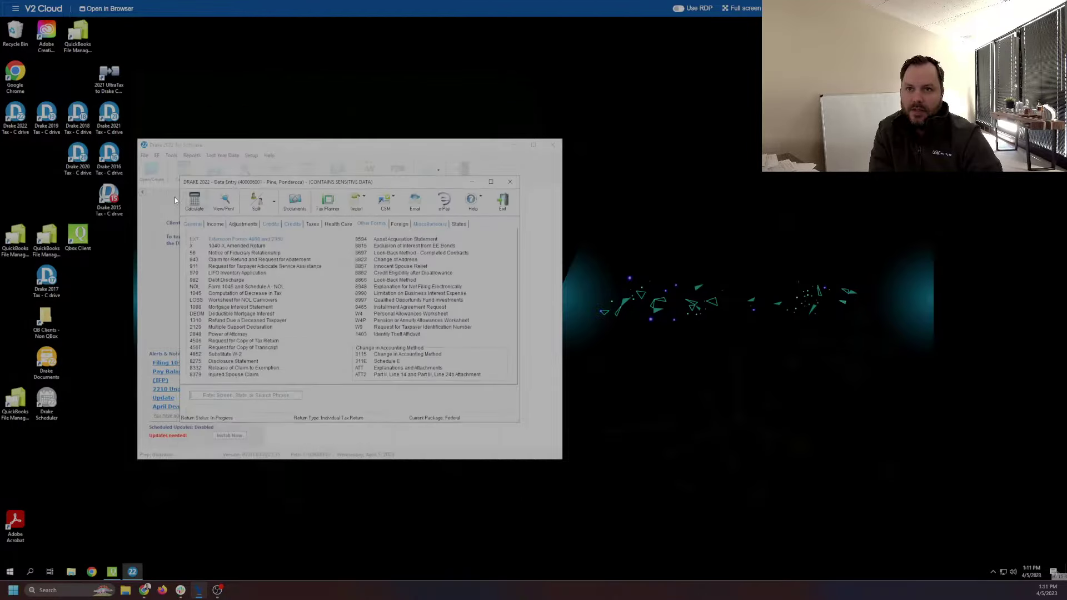
{"action": "left_click", "coordinate": [195, 206]}
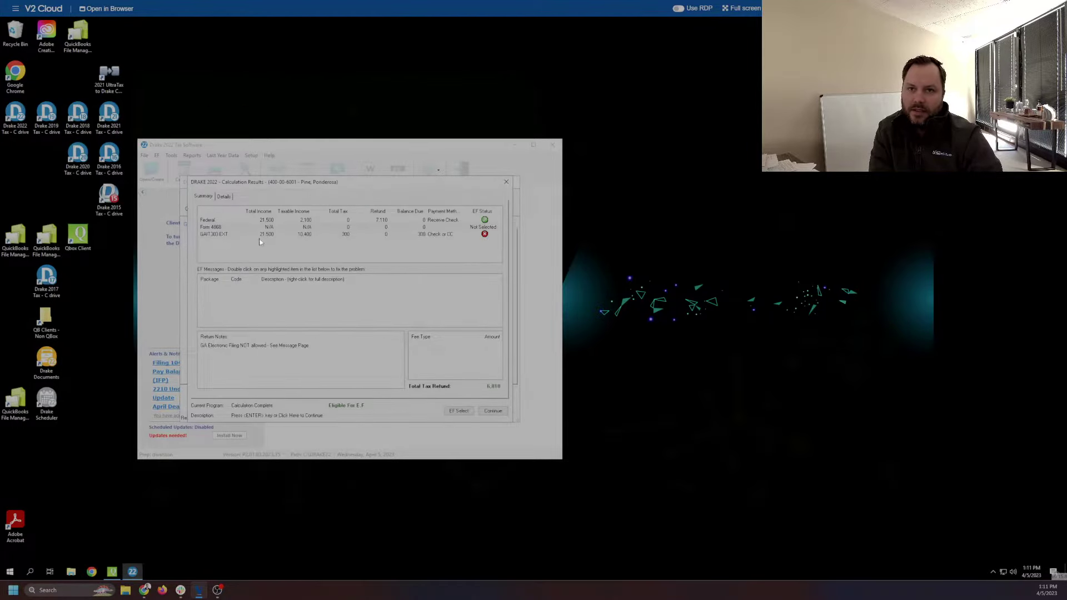
{"action": "left_click", "coordinate": [507, 181]}
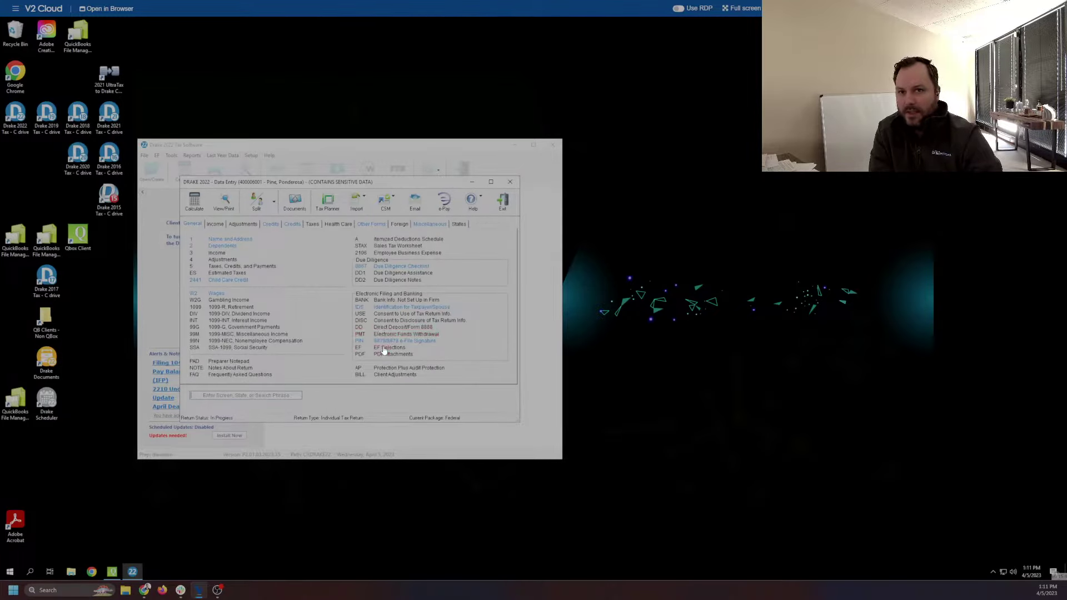
Step: On the EF Selection screen, set the federal e-file override to 4868 and look through the state e-file override choices
{"action": "type", "text": "ef"}
{"action": "key", "text": "Return"}
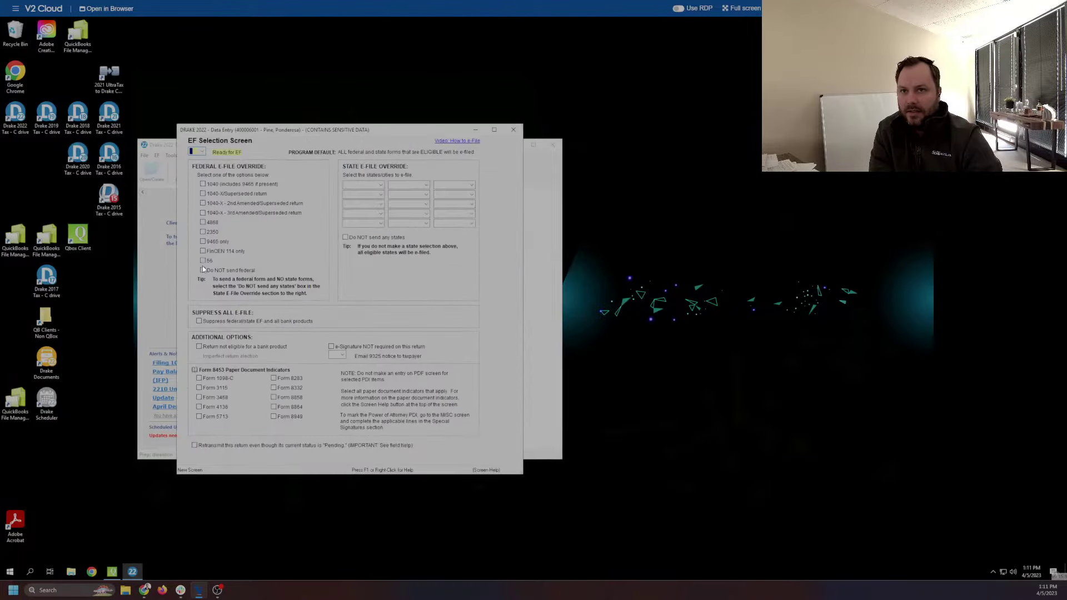
{"action": "left_click", "coordinate": [202, 223]}
{"action": "left_click", "coordinate": [381, 185]}
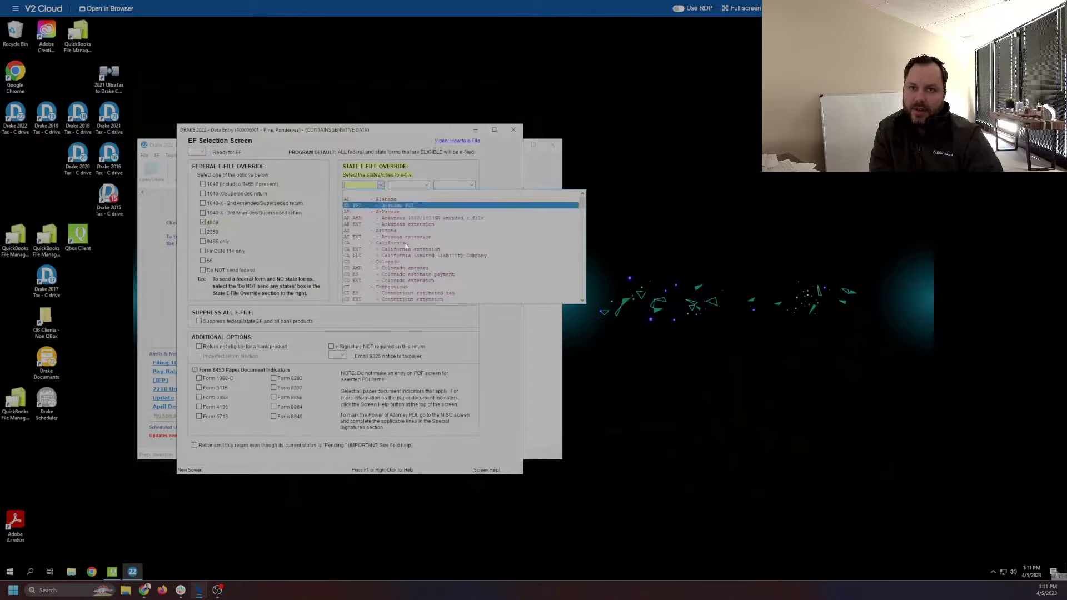
{"action": "scroll", "coordinate": [408, 262], "scroll_direction": "down", "scroll_amount": 10}
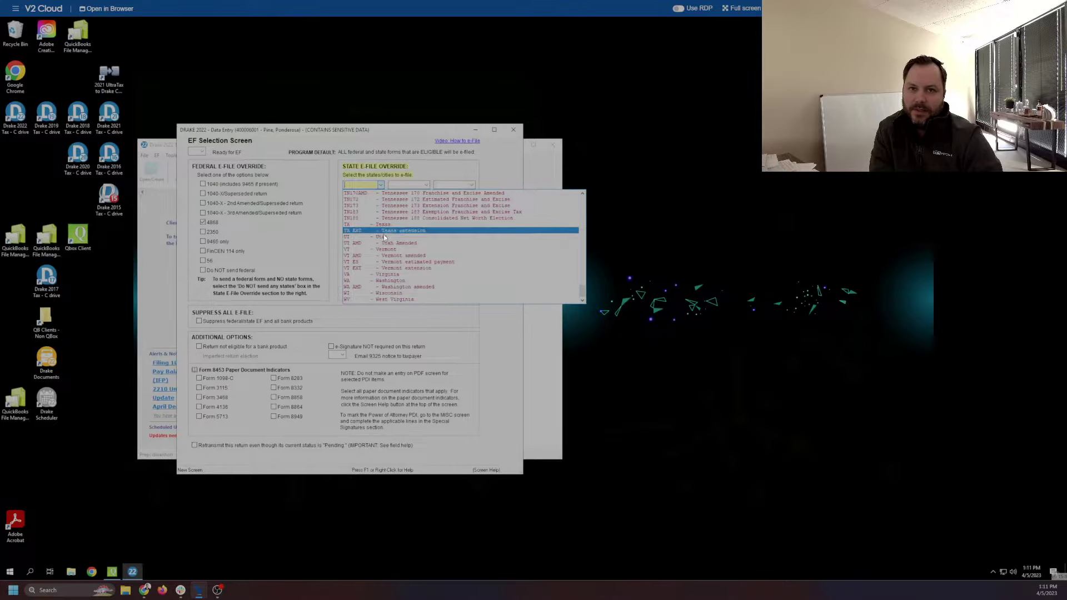
{"action": "scroll", "coordinate": [378, 239], "scroll_direction": "up", "scroll_amount": 10}
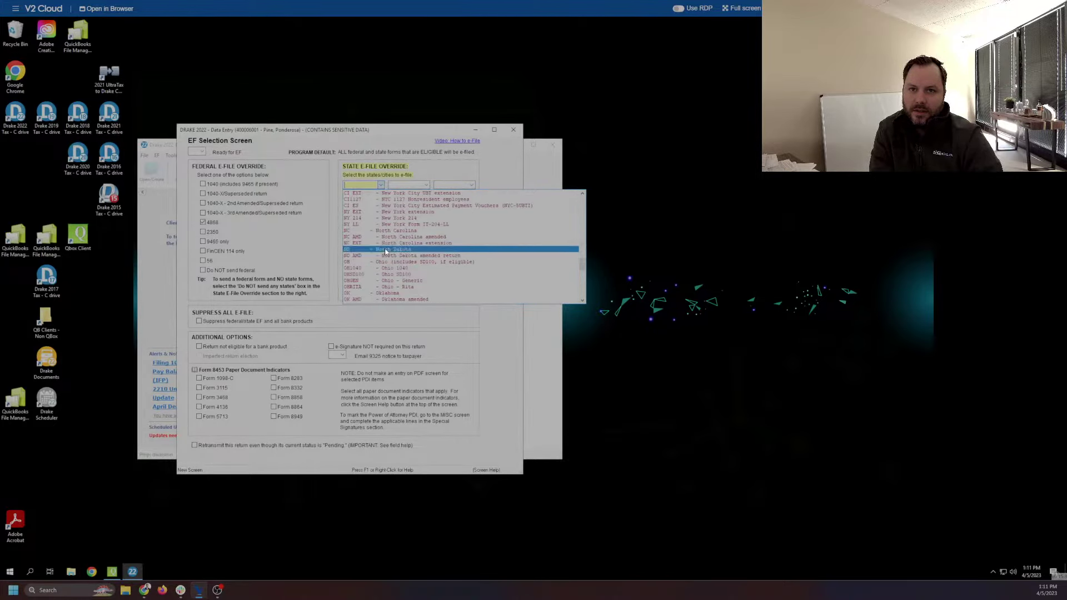
{"action": "scroll", "coordinate": [386, 247], "scroll_direction": "up", "scroll_amount": 5}
{"action": "scroll", "coordinate": [389, 252], "scroll_direction": "up", "scroll_amount": 15}
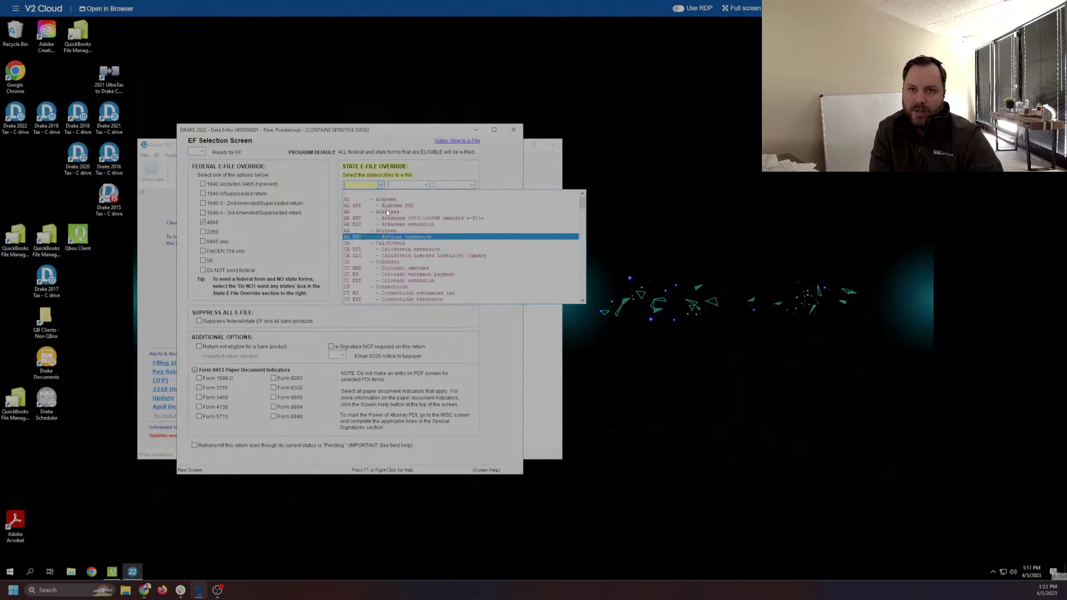
{"action": "left_click", "coordinate": [343, 199]}
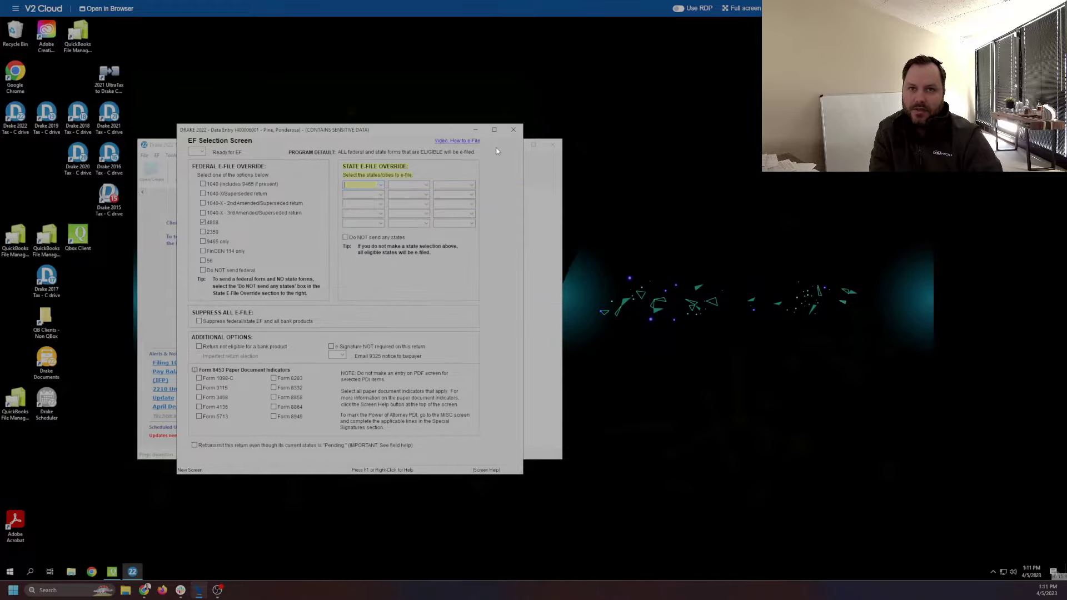
{"action": "left_click", "coordinate": [513, 129]}
Step: Through North Carolina's extension screen, open the STEX state extensions and choose to generate all eligible state extensions with a $0 payment, if necessary
{"action": "left_click", "coordinate": [464, 225]}
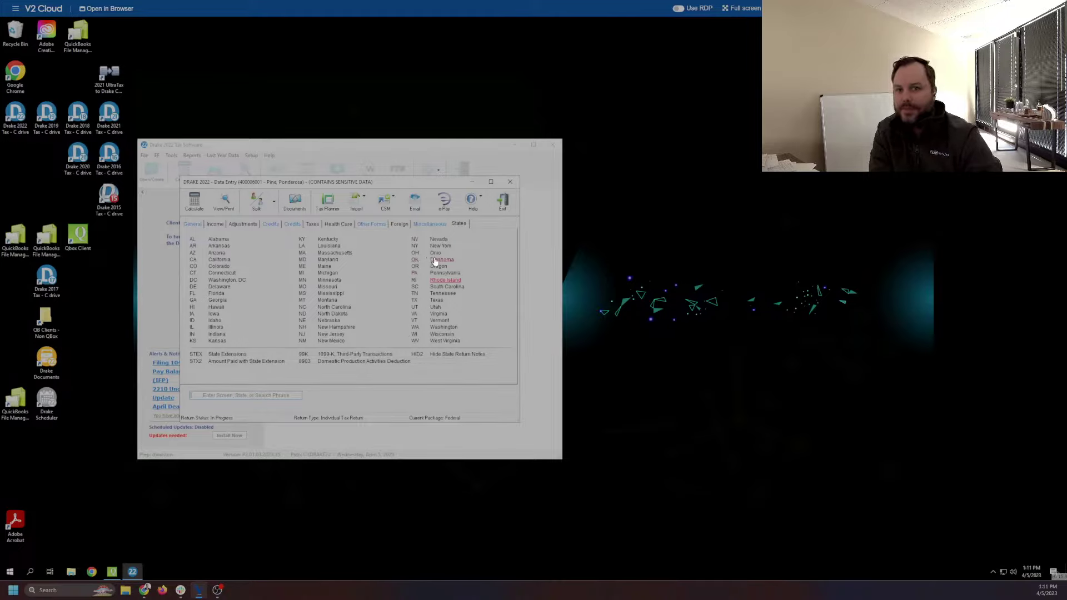
{"action": "left_click", "coordinate": [320, 308]}
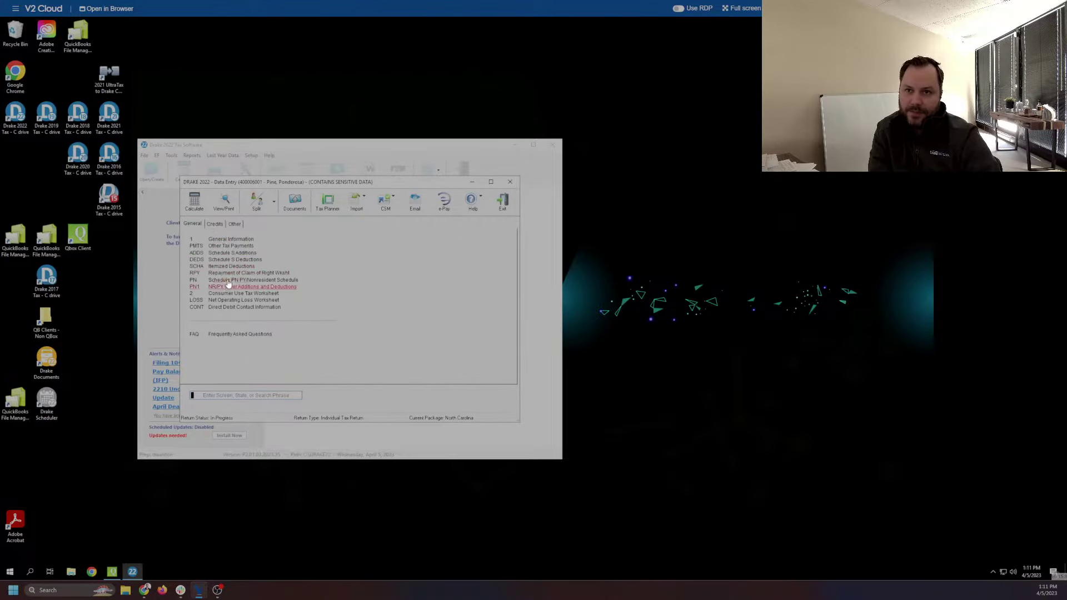
{"action": "left_click", "coordinate": [235, 224]}
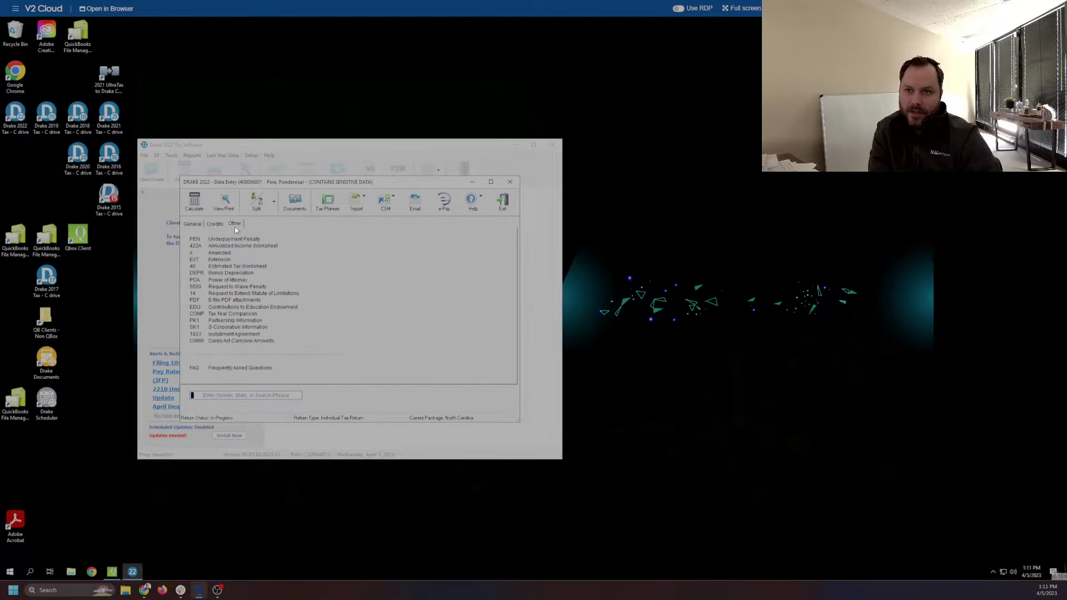
{"action": "left_click", "coordinate": [223, 262]}
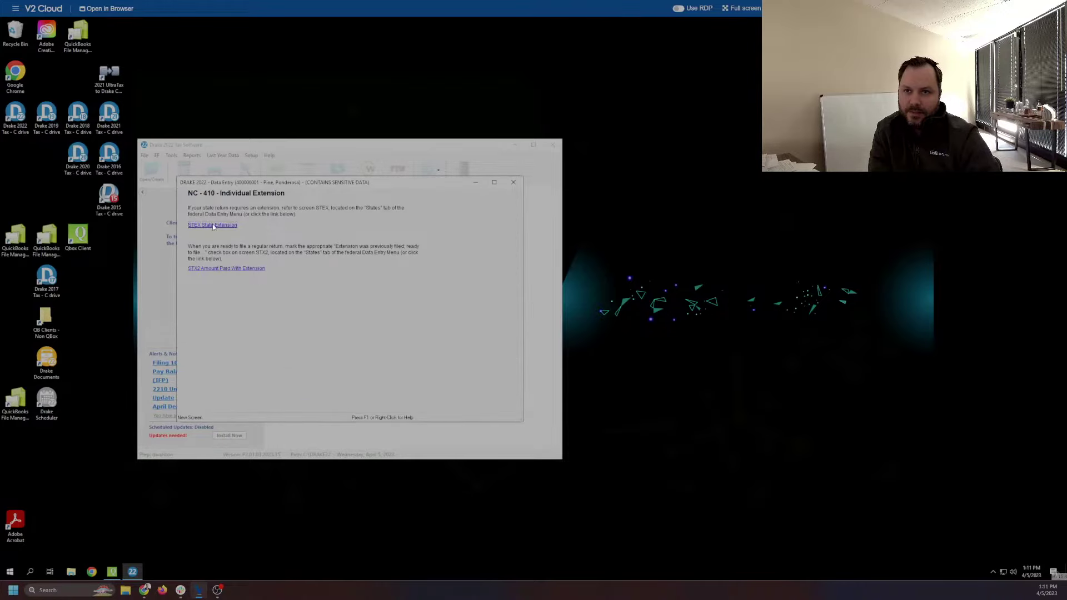
{"action": "key", "text": "Escape"}
{"action": "left_click", "coordinate": [268, 266]}
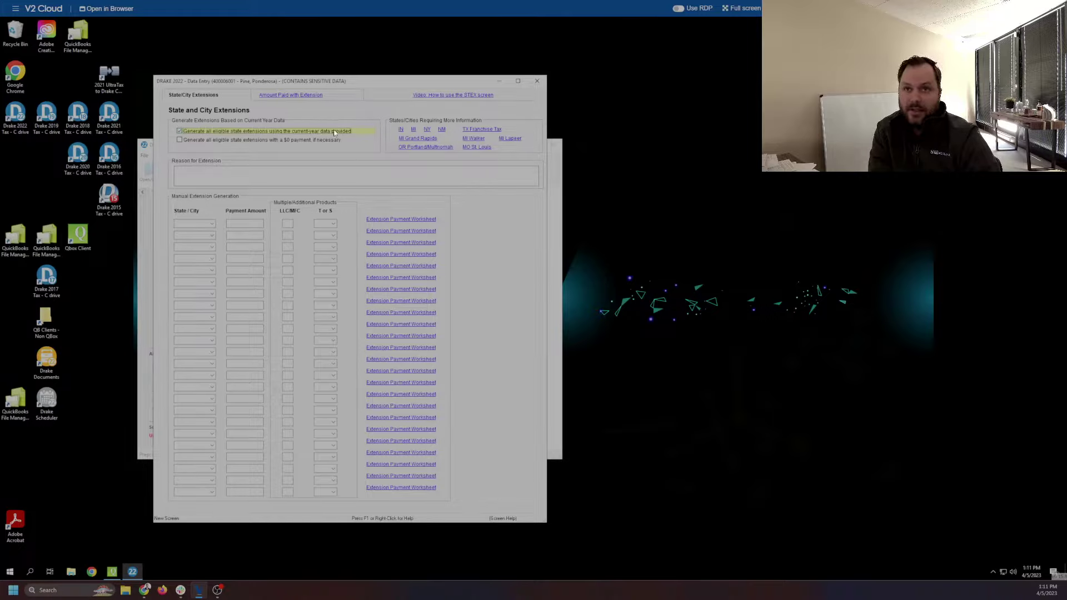
{"action": "left_click", "coordinate": [234, 139]}
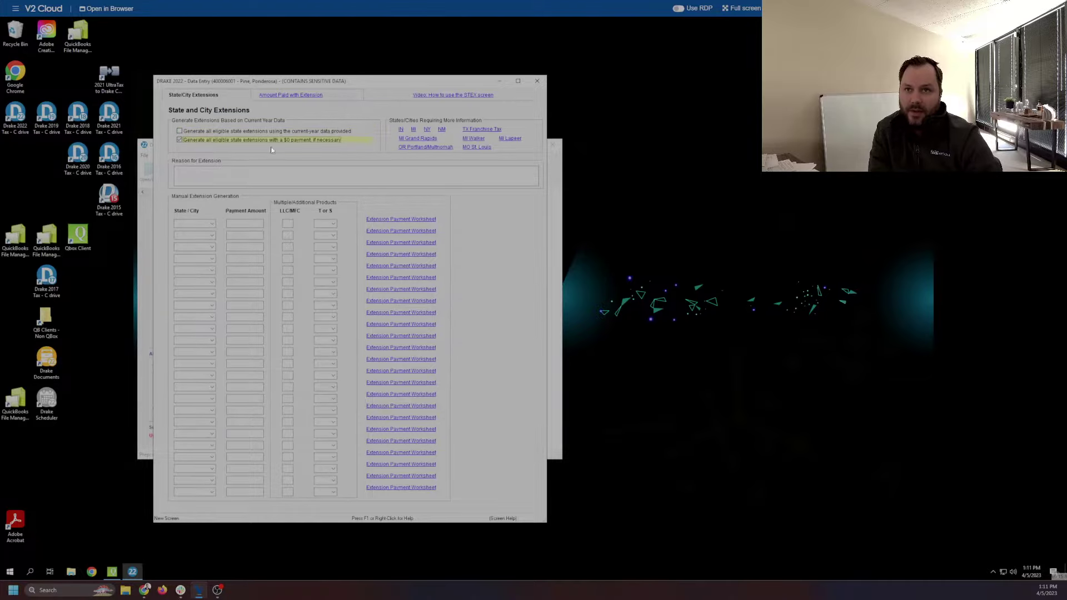
{"action": "left_click", "coordinate": [537, 81]}
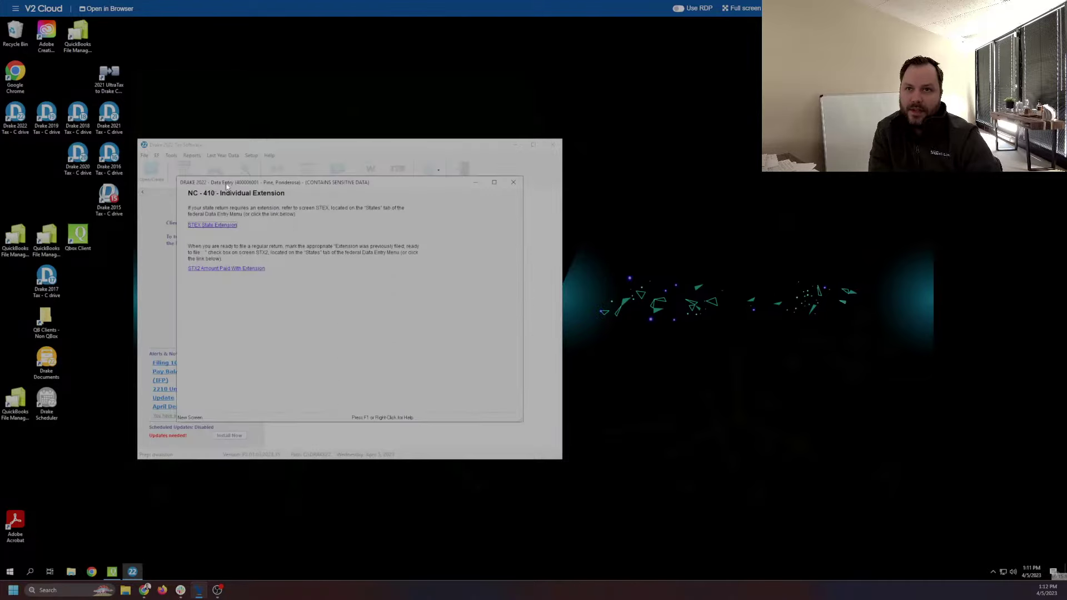
{"action": "left_click", "coordinate": [513, 181]}
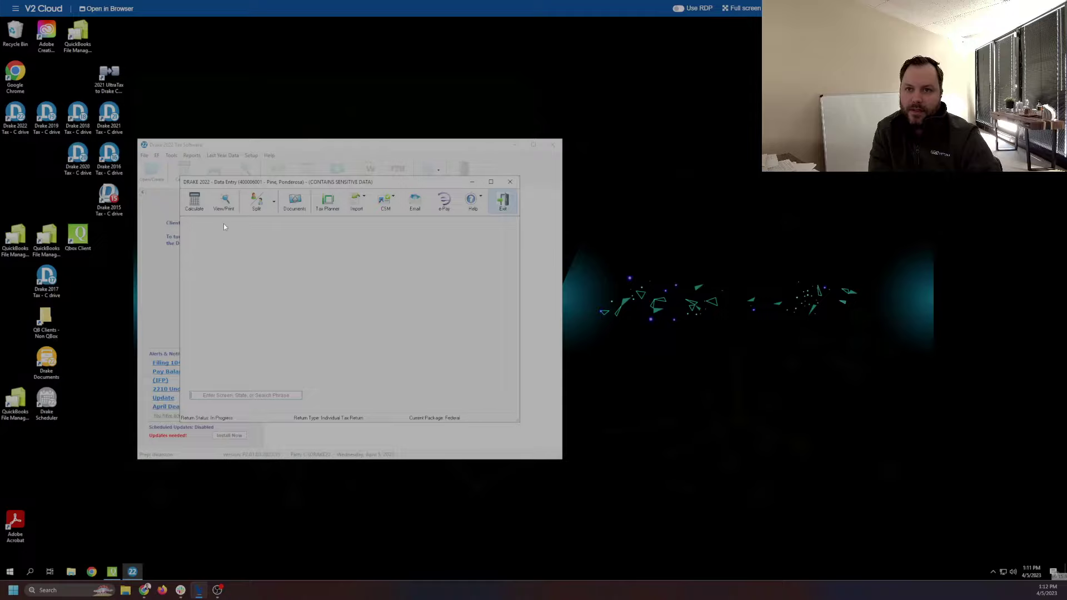
Step: Recalculate the return and select Form 4868 for e-filing from the calculation results
{"action": "left_click", "coordinate": [196, 201]}
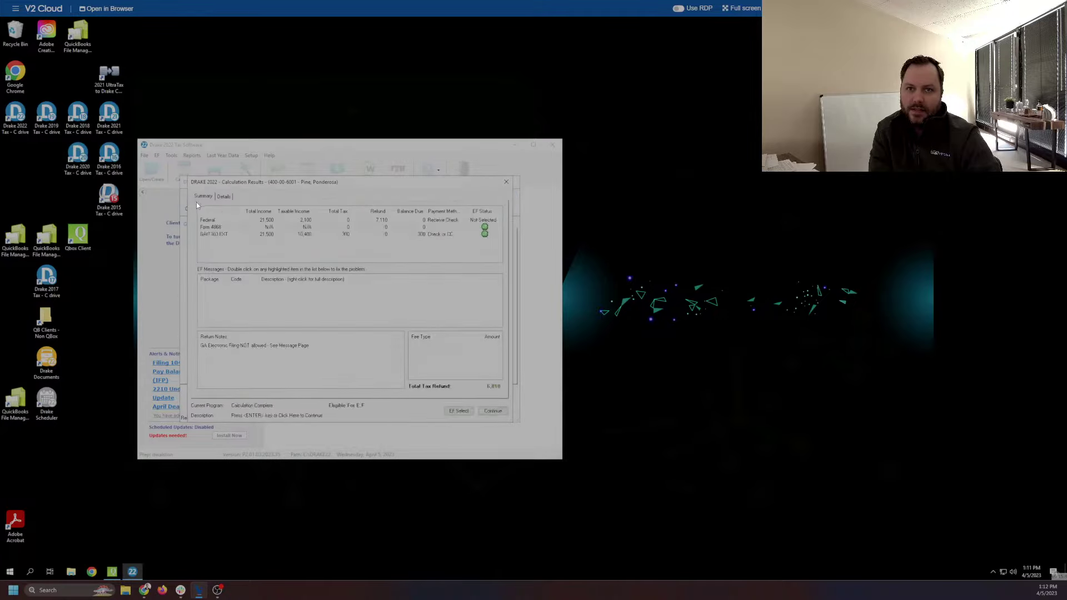
{"action": "left_click", "coordinate": [208, 236]}
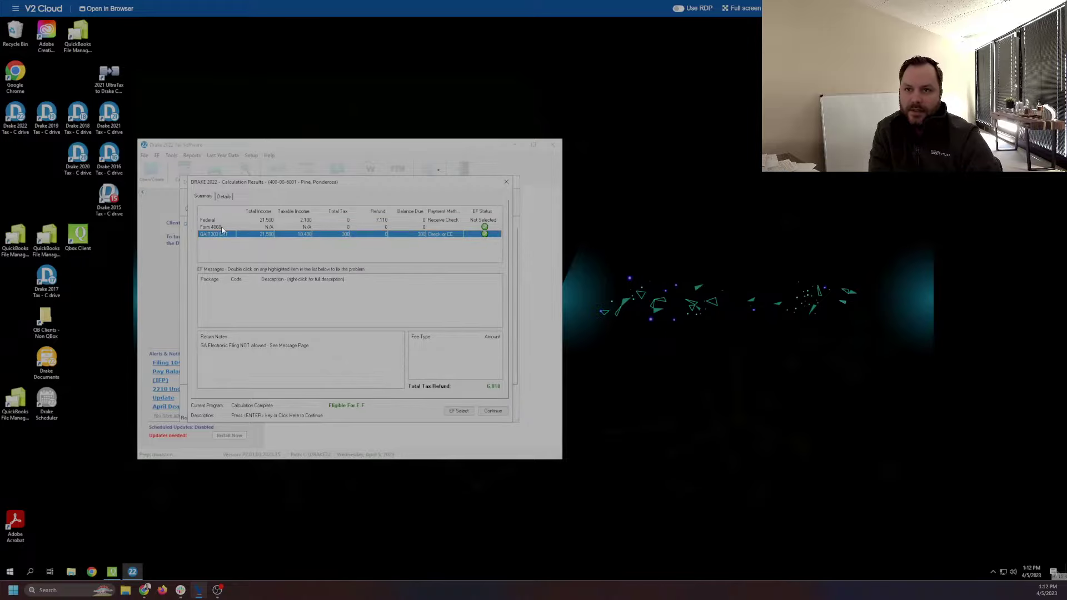
{"action": "key", "text": "Up"}
{"action": "left_click", "coordinate": [460, 412]}
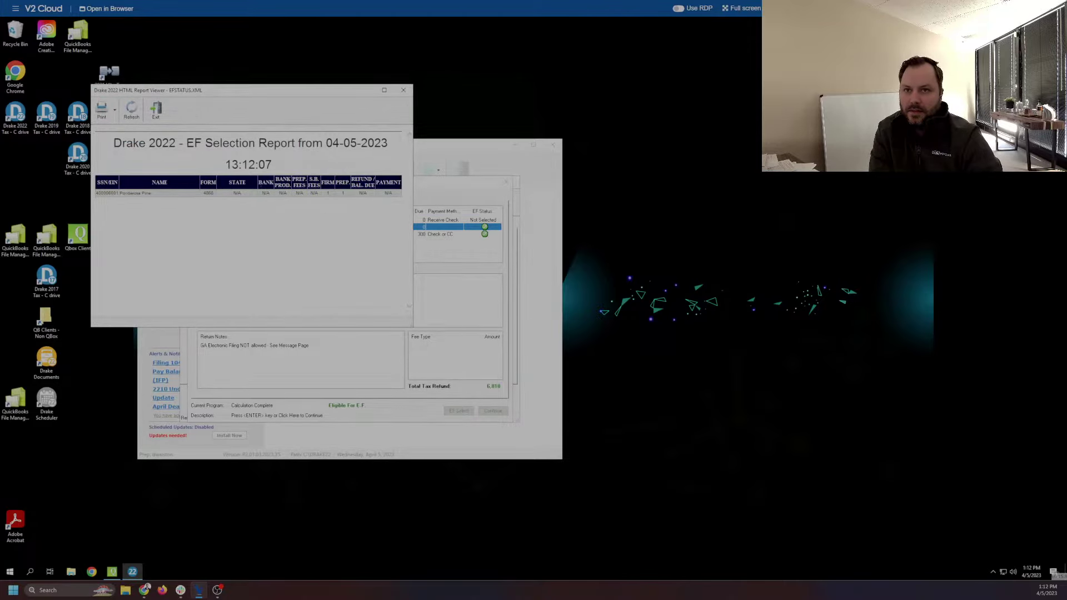
{"action": "left_click", "coordinate": [410, 90]}
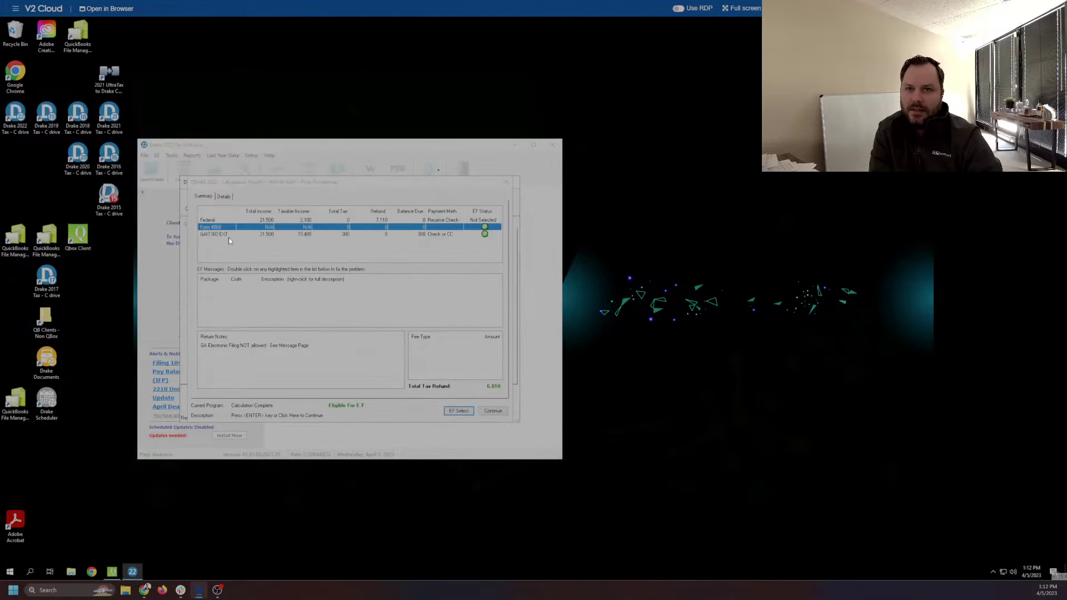
{"action": "left_click", "coordinate": [493, 411]}
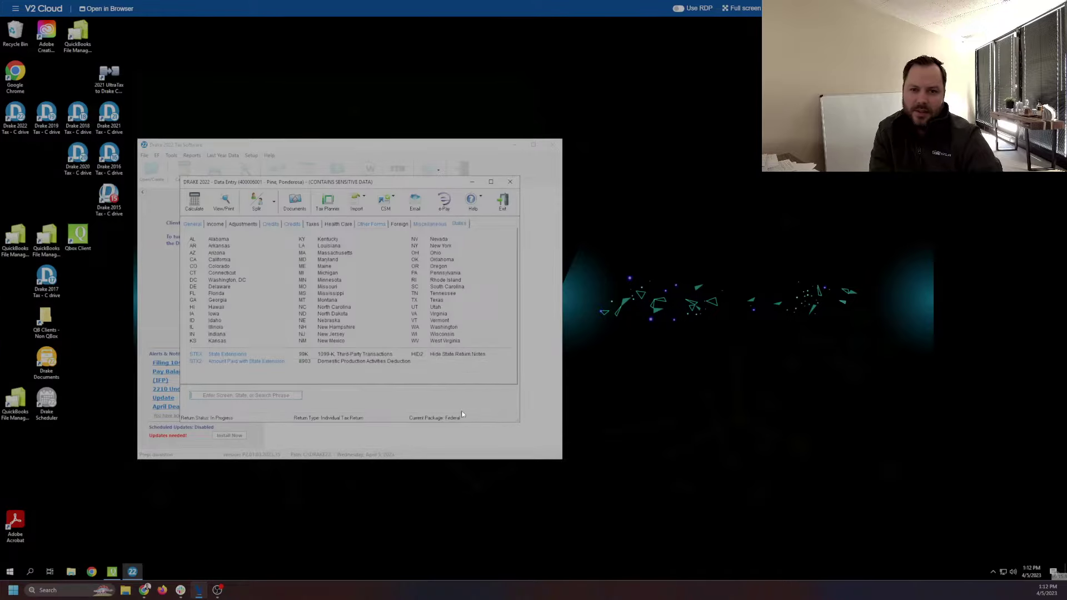
Step: Review the Form 4868 marking and the extension payment options on the Extension Forms screen
{"action": "left_click", "coordinate": [190, 221]}
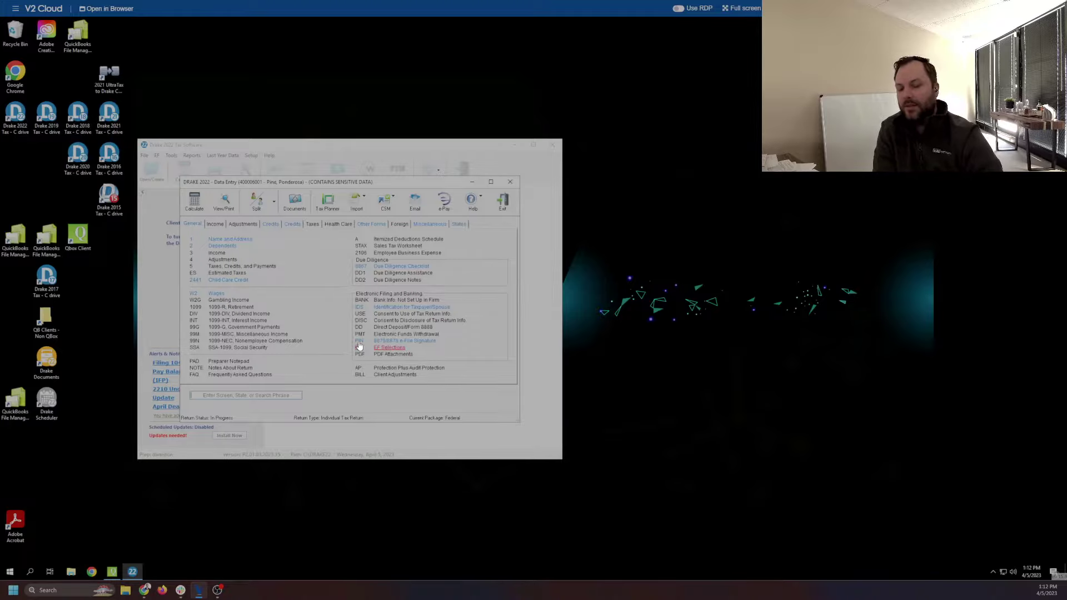
{"action": "left_click", "coordinate": [371, 224]}
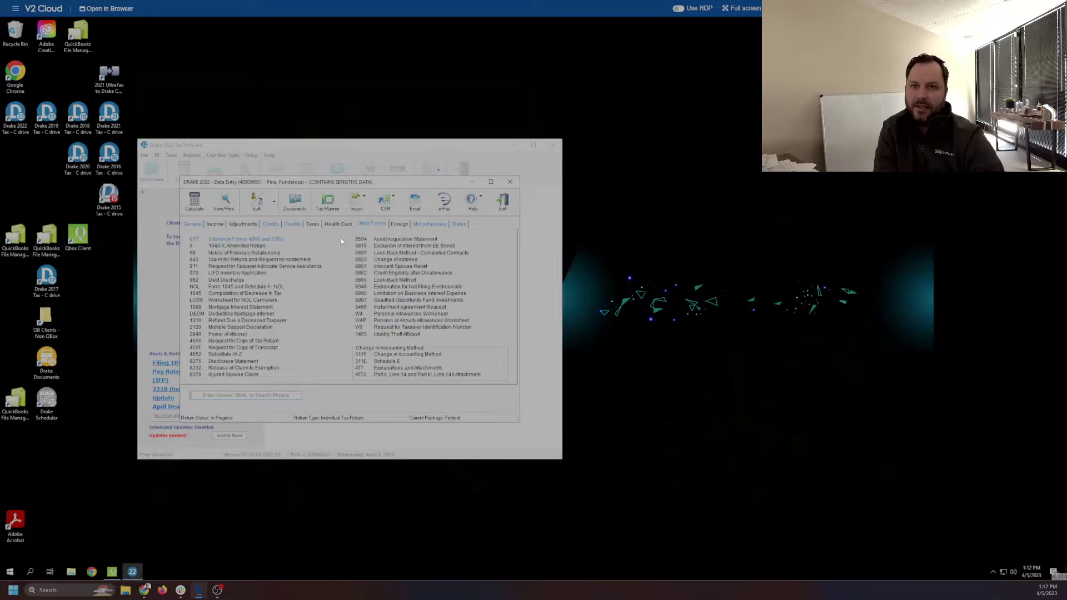
{"action": "left_click", "coordinate": [265, 239]}
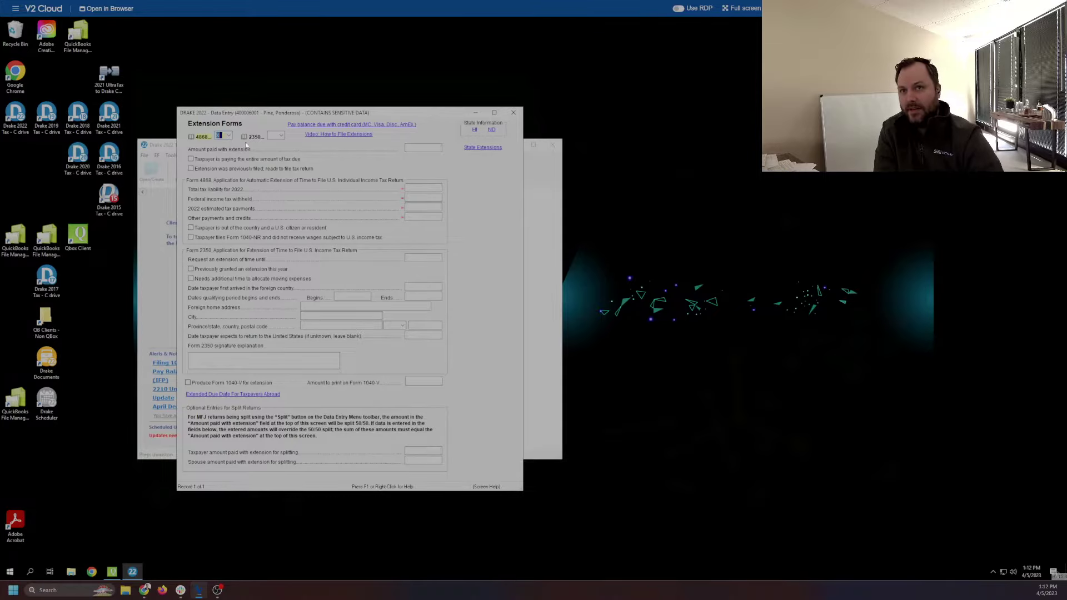
{"action": "key", "text": "Tab"}
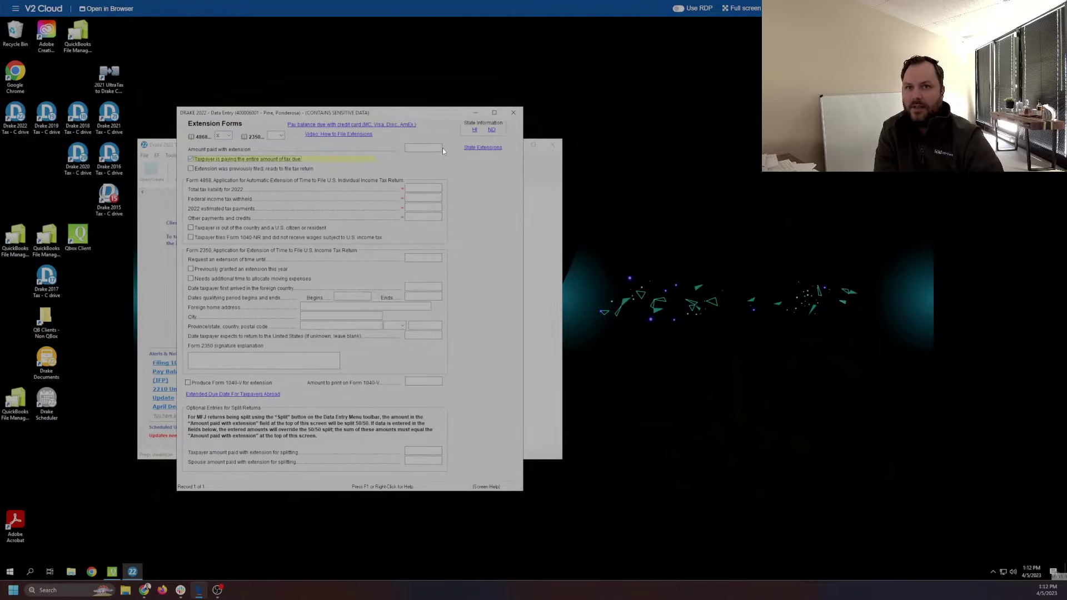
{"action": "left_click", "coordinate": [418, 148]}
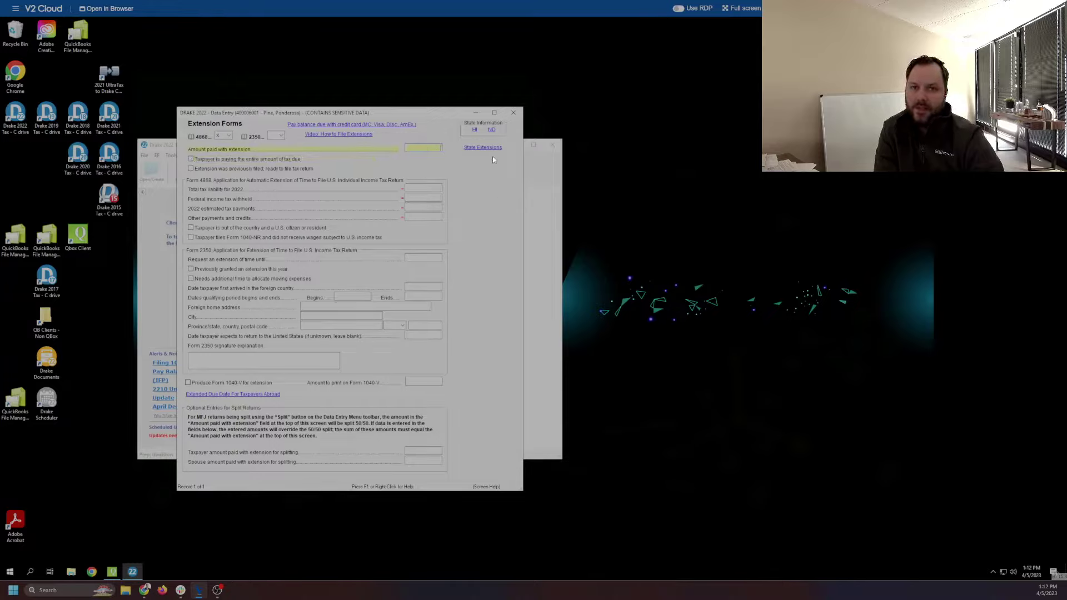
{"action": "key", "text": "Escape"}
Step: Open the STEX screen and review the amounts paid with state and city extensions
{"action": "type", "text": "stex"}
{"action": "key", "text": "Return"}
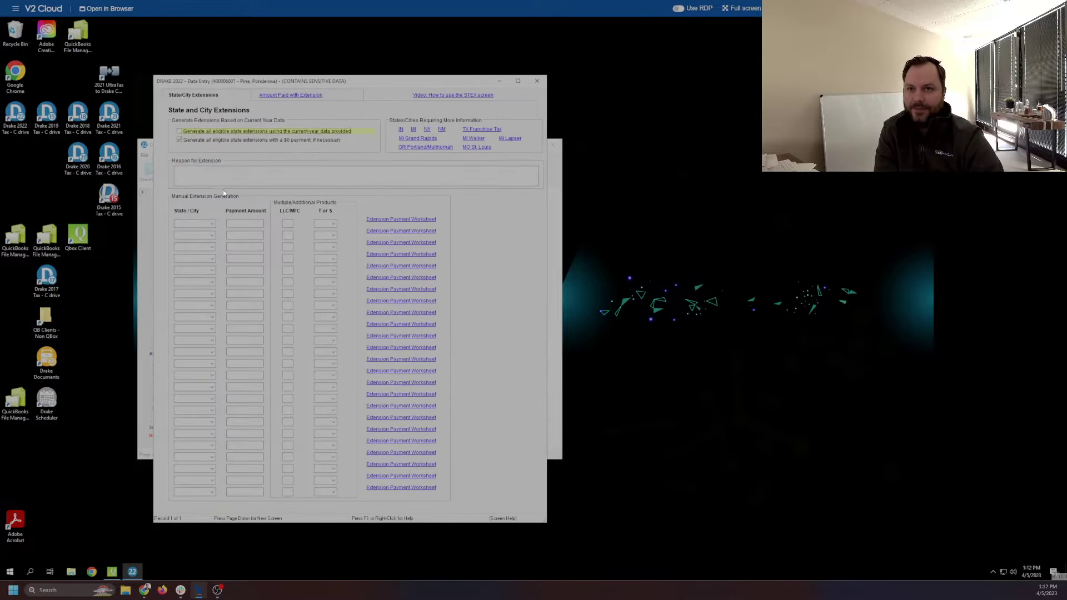
{"action": "left_click", "coordinate": [282, 95]}
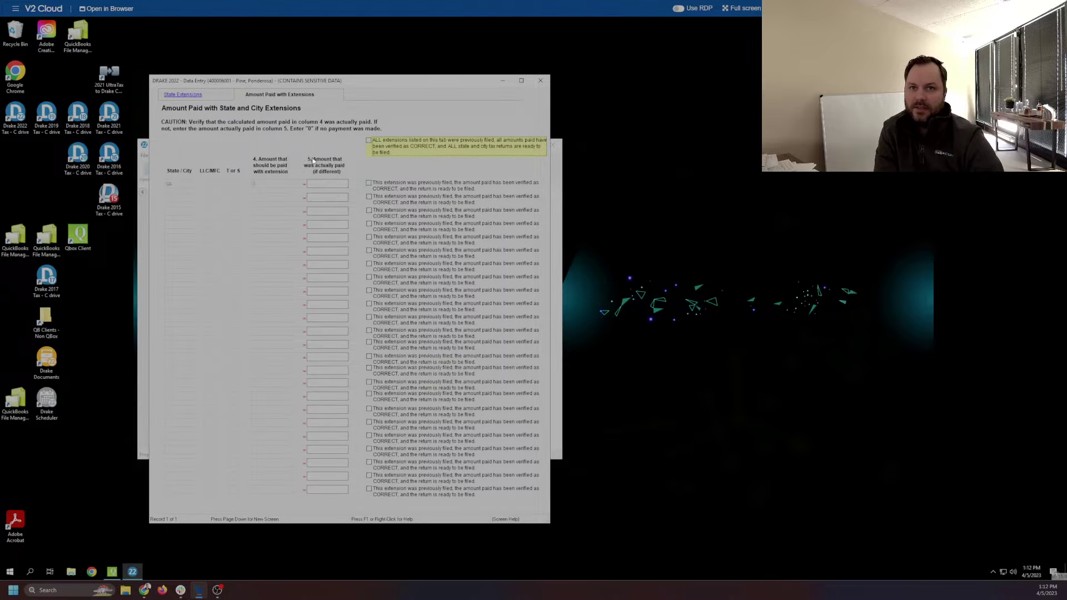
{"action": "left_click", "coordinate": [194, 94]}
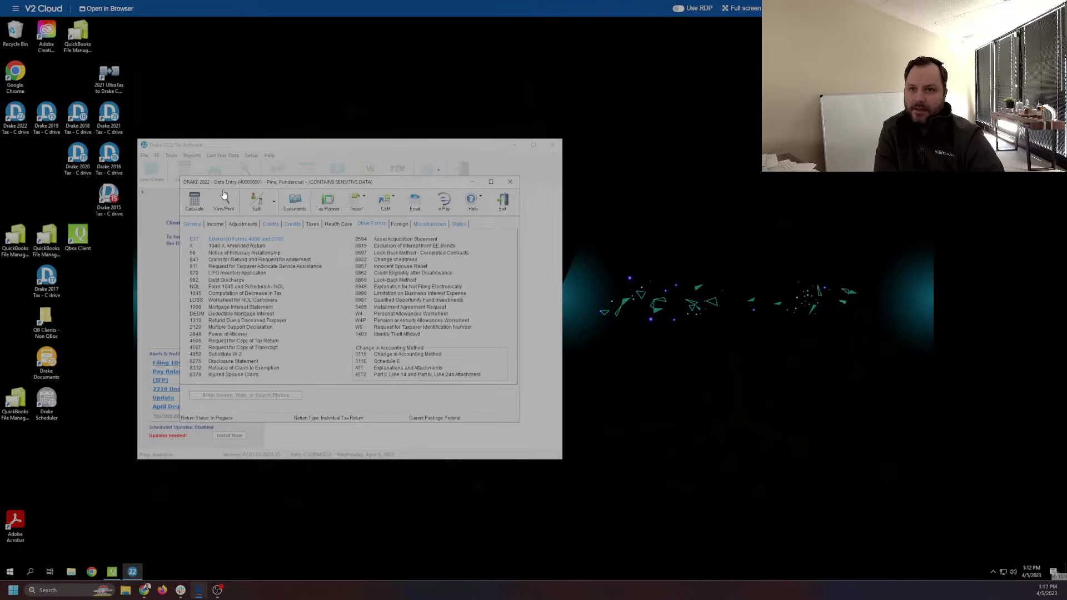
Step: On the State and City Extensions screen, look through the states and cities available for manual extension generation
{"action": "left_click", "coordinate": [302, 132]}
{"action": "left_click", "coordinate": [212, 225]}
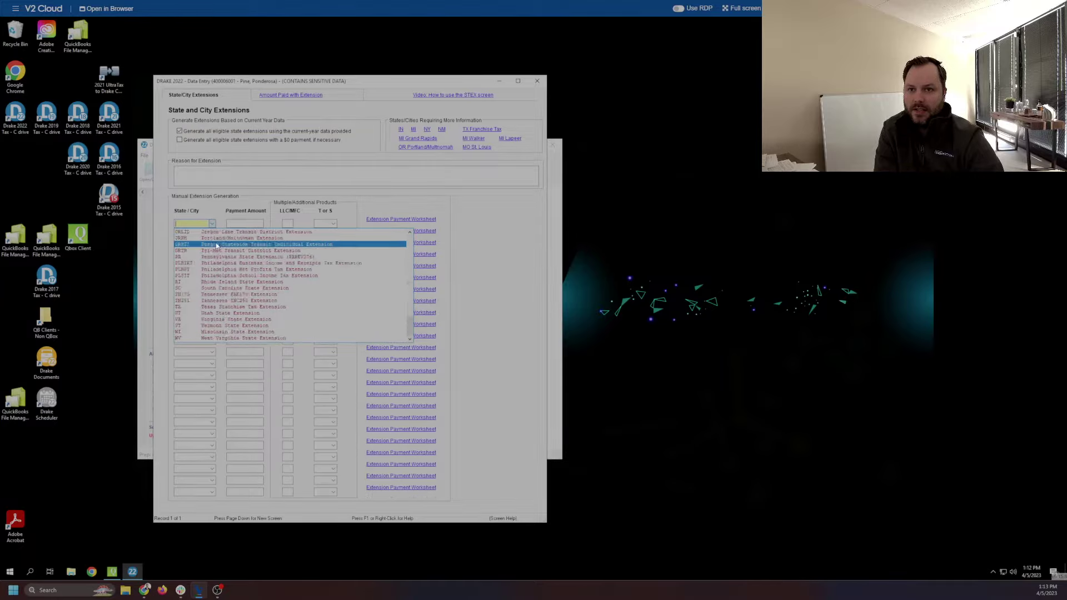
{"action": "scroll", "coordinate": [233, 333], "scroll_direction": "up", "scroll_amount": 15}
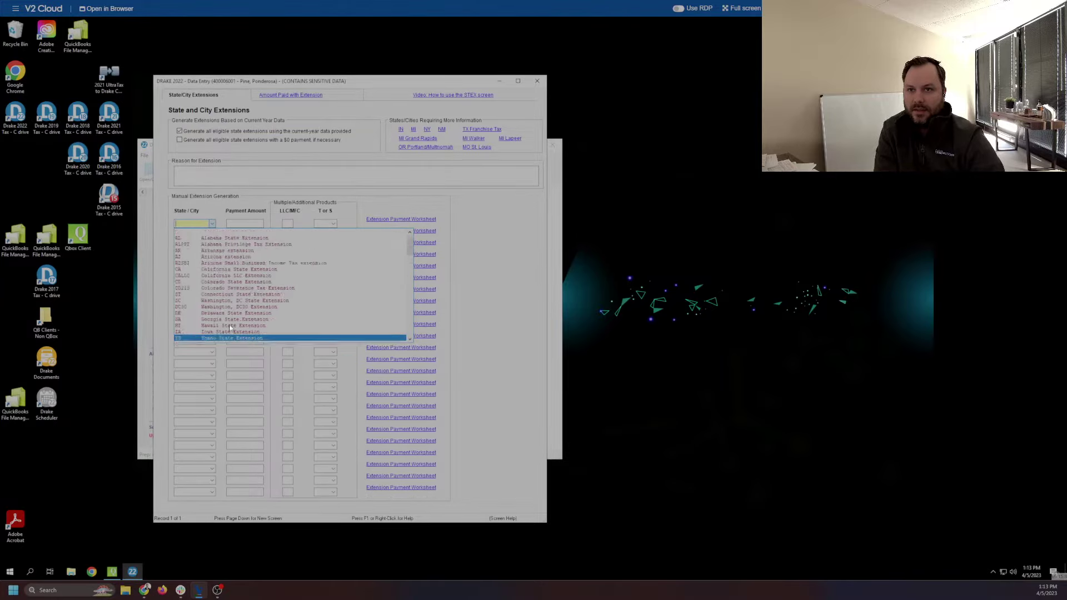
{"action": "scroll", "coordinate": [227, 275], "scroll_direction": "down", "scroll_amount": 4}
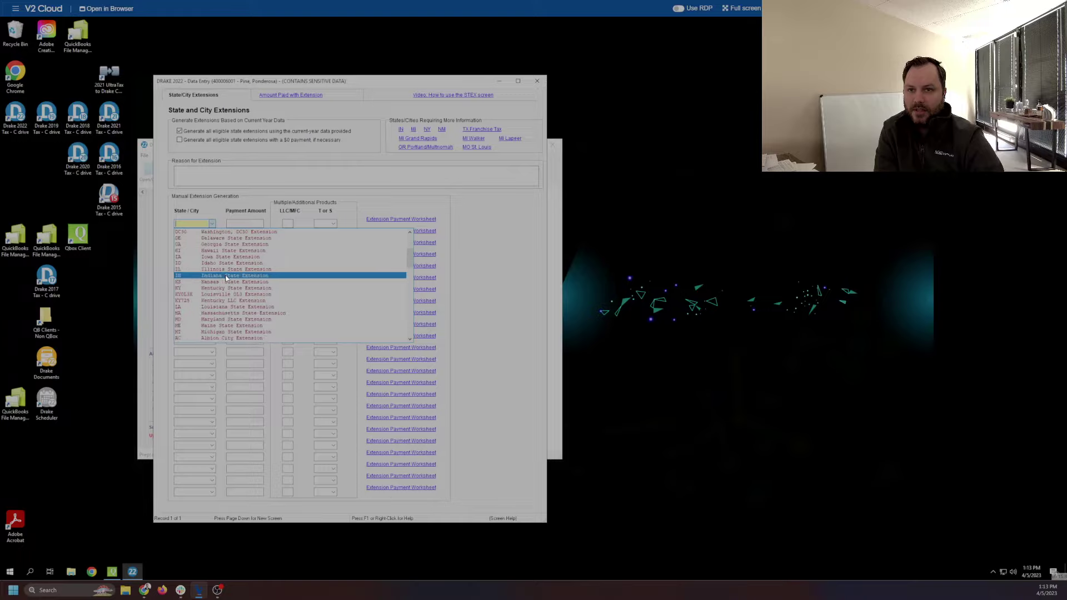
{"action": "scroll", "coordinate": [226, 278], "scroll_direction": "down", "scroll_amount": 10}
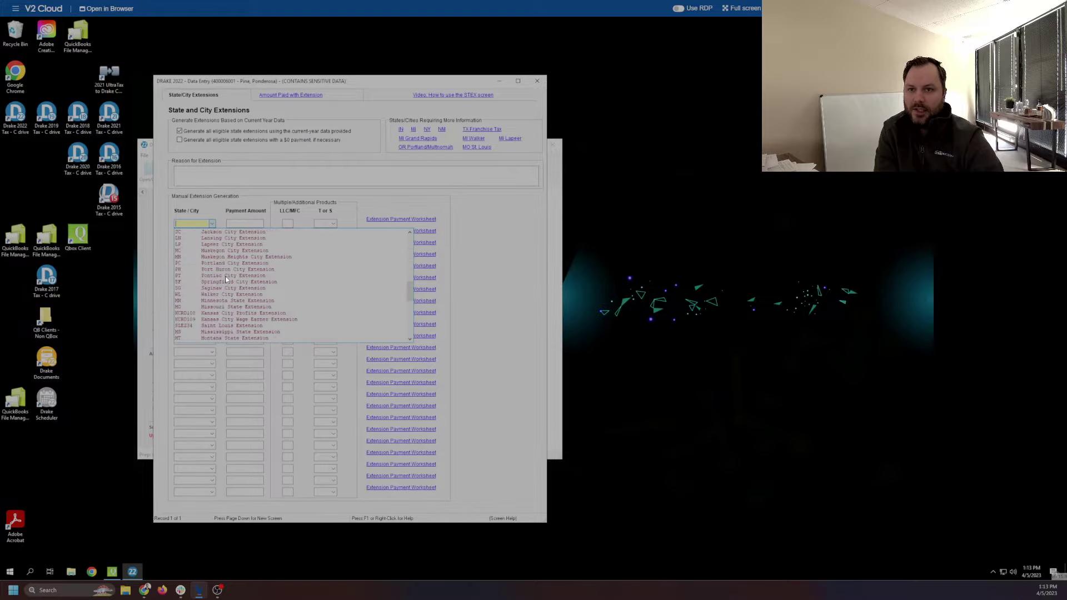
{"action": "scroll", "coordinate": [226, 277], "scroll_direction": "up", "scroll_amount": 14}
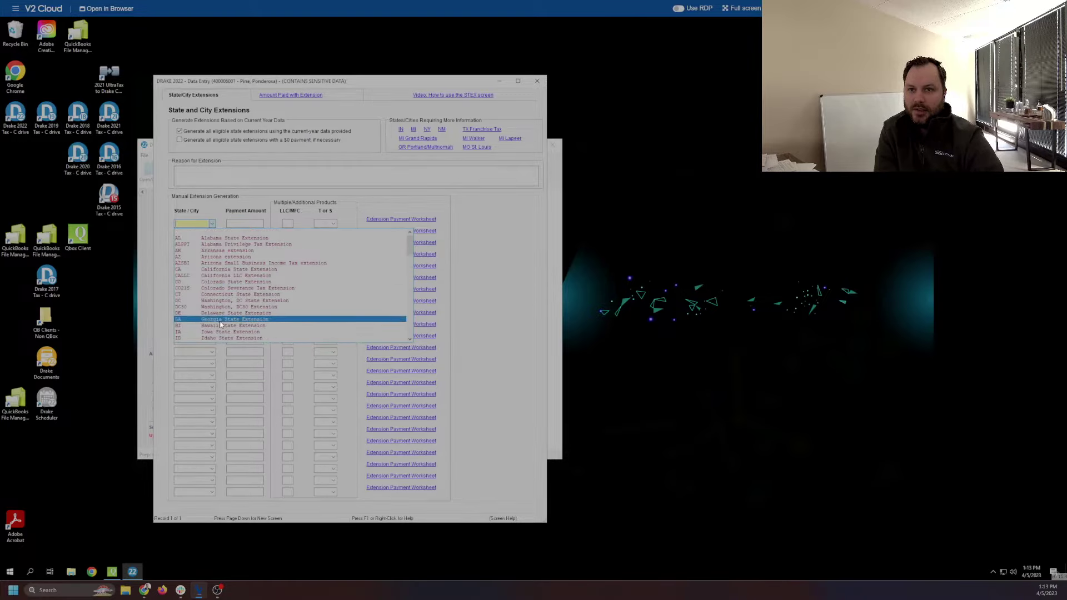
{"action": "scroll", "coordinate": [220, 324], "scroll_direction": "down", "scroll_amount": 15}
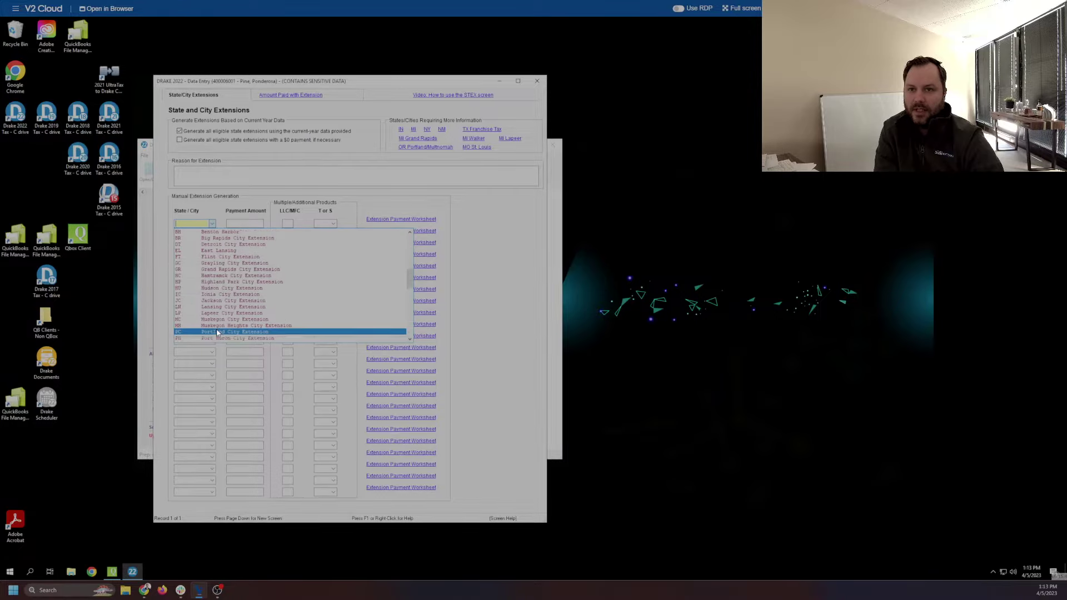
{"action": "scroll", "coordinate": [217, 332], "scroll_direction": "down", "scroll_amount": 15}
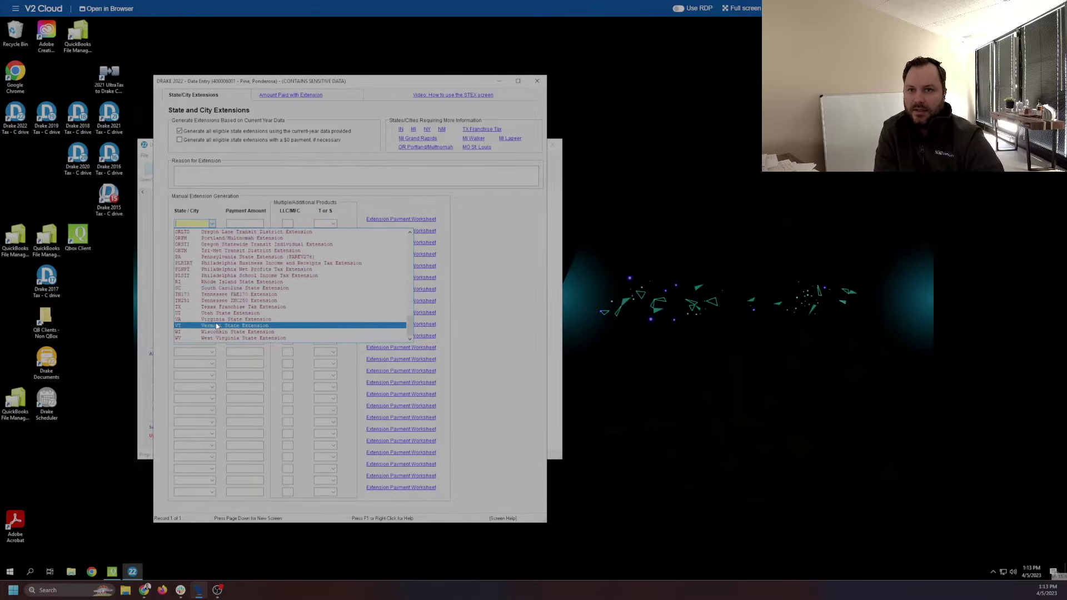
{"action": "left_click", "coordinate": [222, 210]}
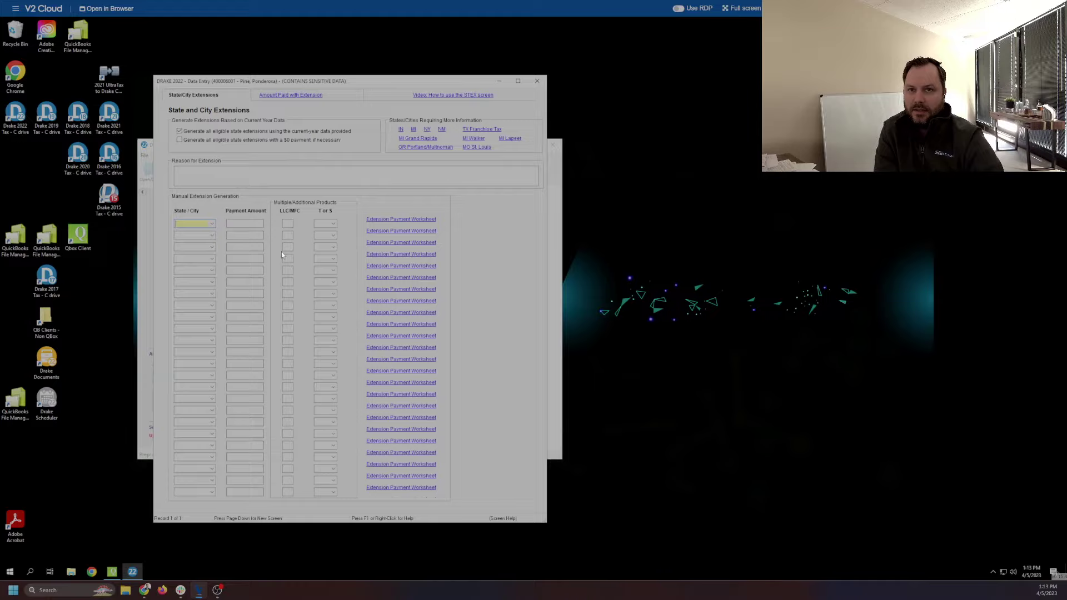
Step: Review the taxpayer or spouse options and the amounts paid with state and city extensions, and close the extension screens
{"action": "left_click", "coordinate": [333, 224]}
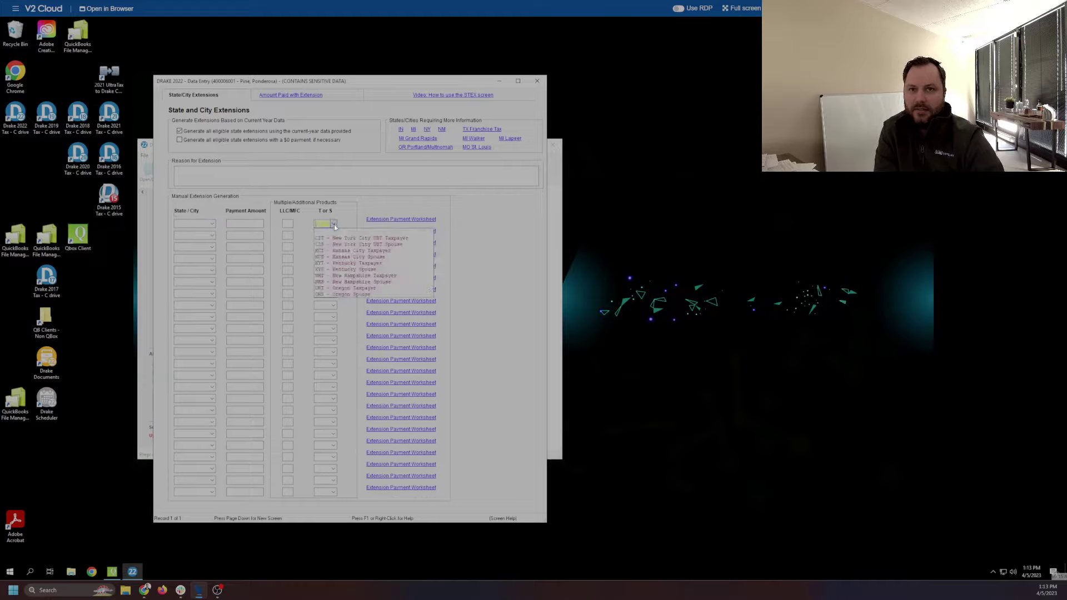
{"action": "left_click", "coordinate": [336, 213]}
{"action": "left_click", "coordinate": [240, 223]}
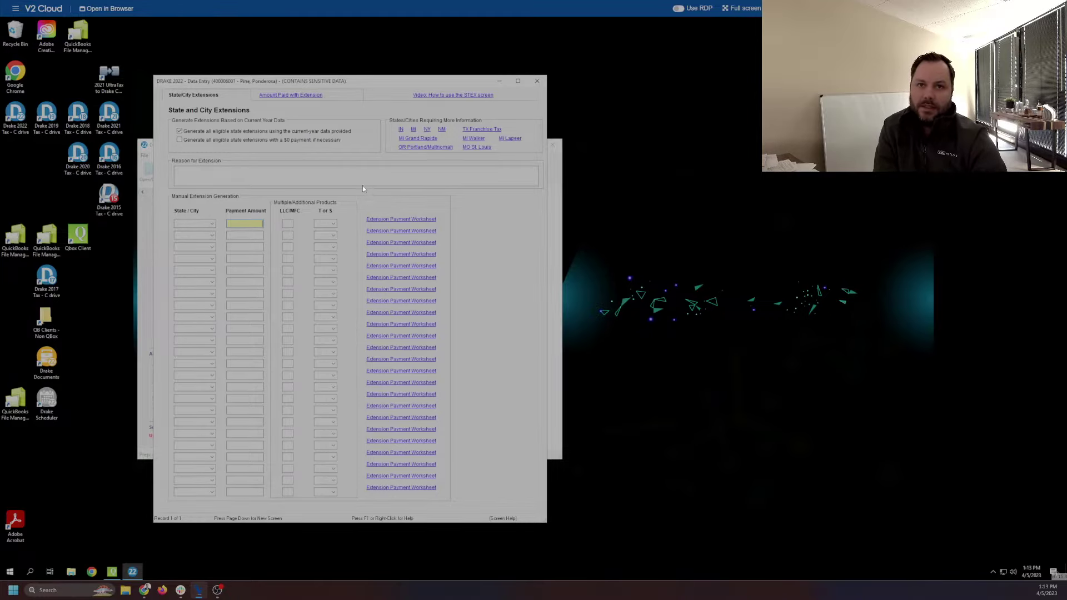
{"action": "left_click", "coordinate": [273, 96]}
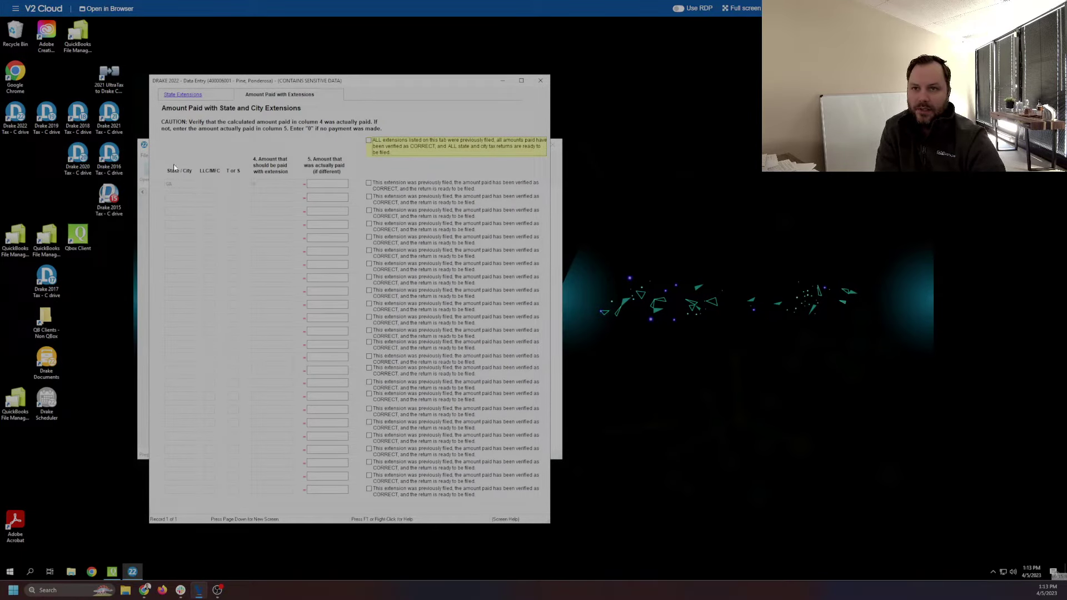
{"action": "left_click", "coordinate": [185, 95]}
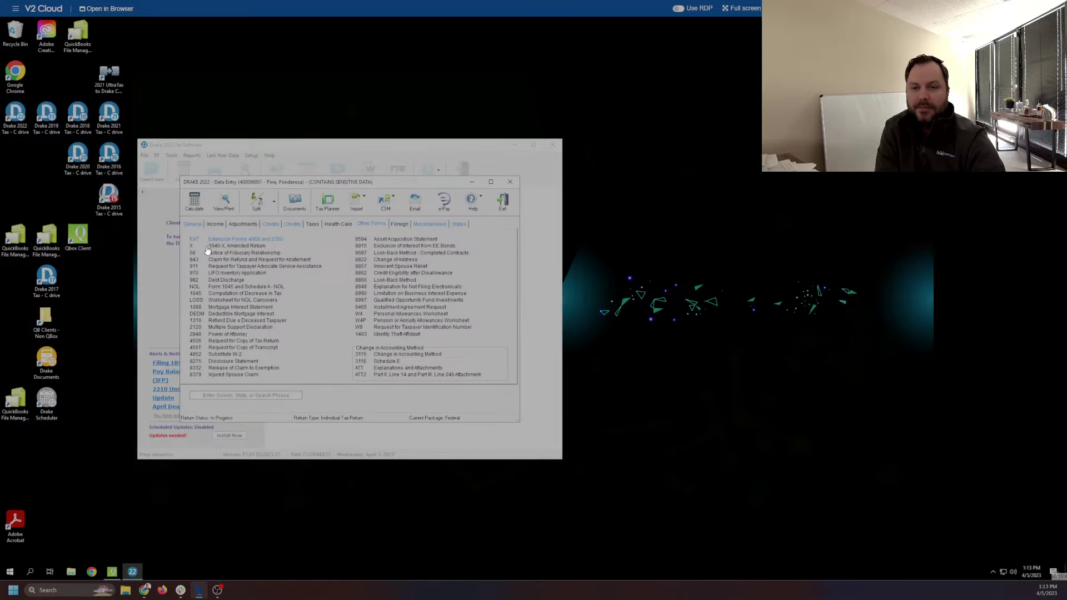
{"action": "left_click", "coordinate": [537, 81]}
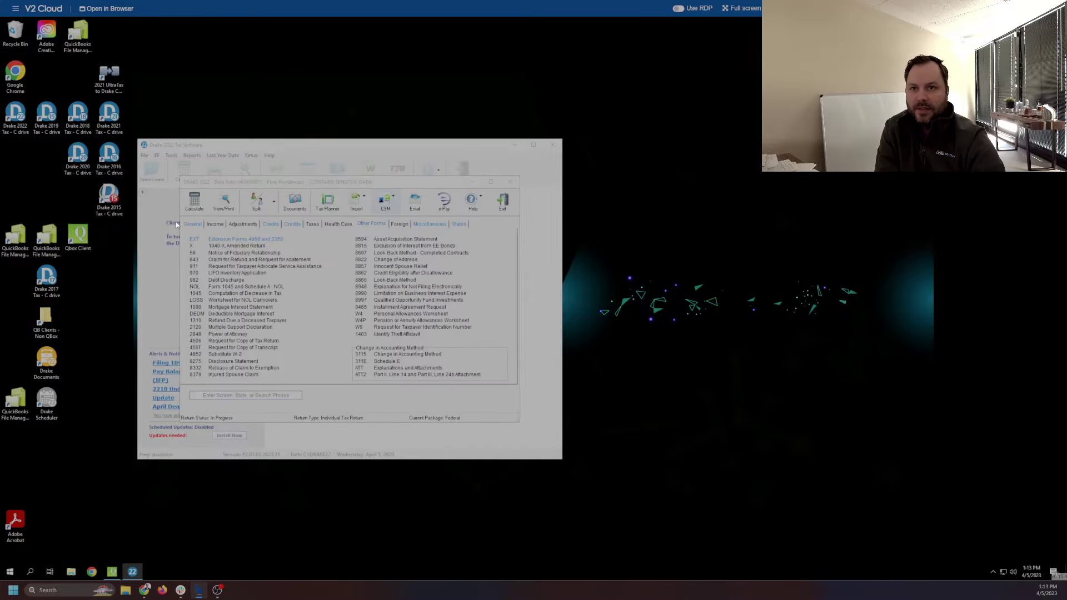
{"action": "left_click", "coordinate": [513, 114]}
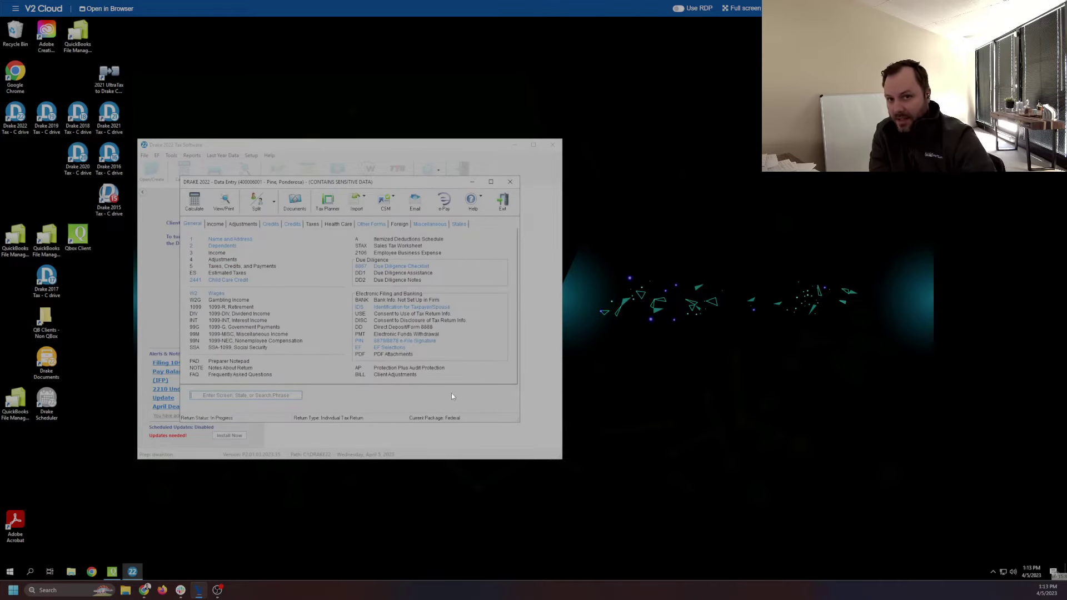
Step: On the EF Selection screen, look through the state e-file override list for extension entries, including Georgia, without selecting one
{"action": "left_click", "coordinate": [375, 347]}
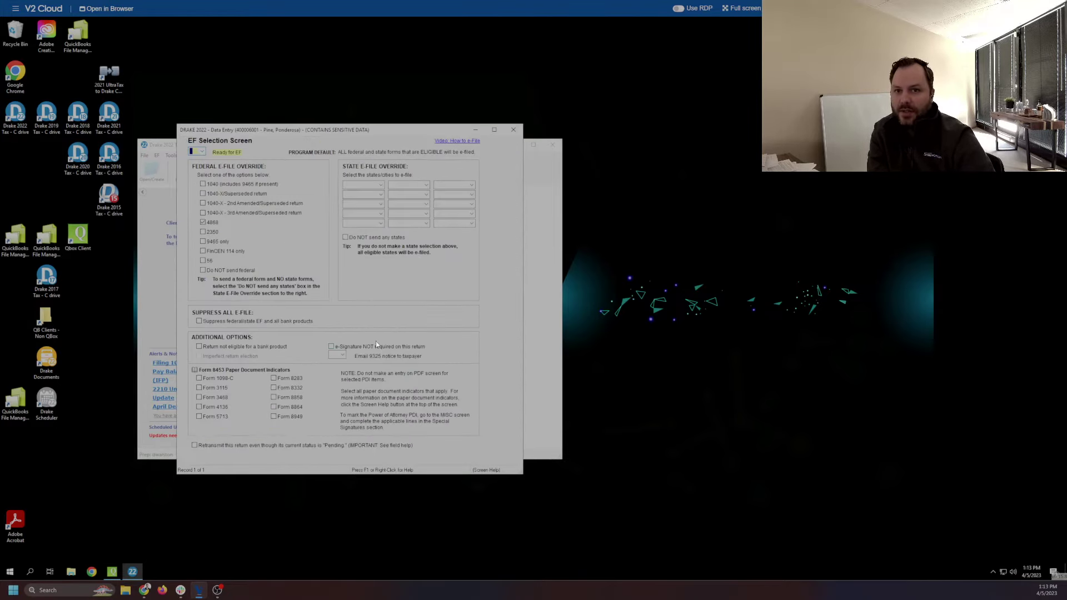
{"action": "left_click", "coordinate": [381, 184]}
{"action": "scroll", "coordinate": [359, 208], "scroll_direction": "down", "scroll_amount": 20}
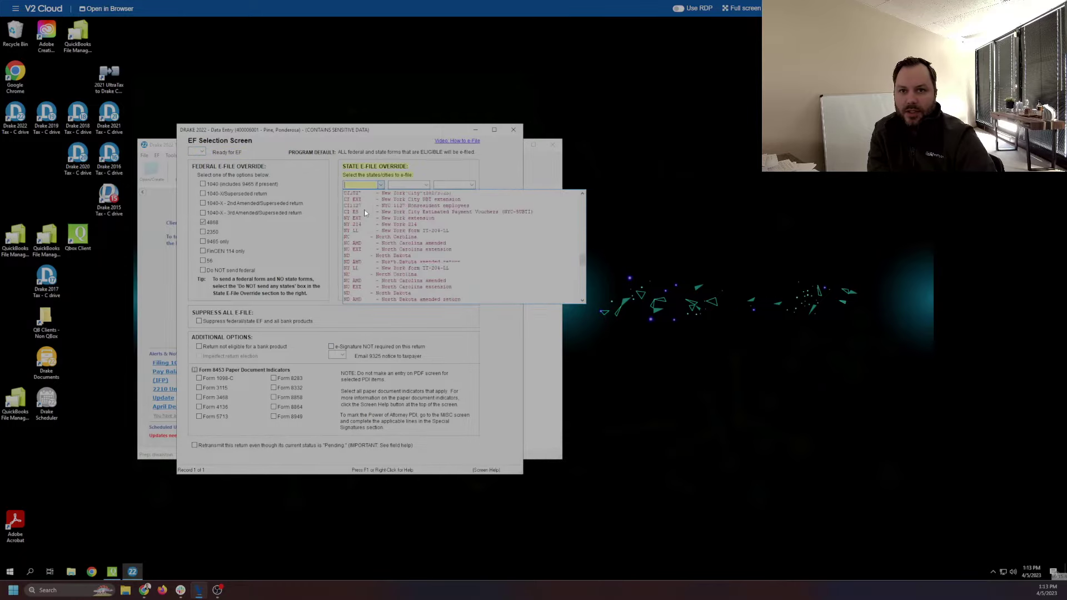
{"action": "scroll", "coordinate": [358, 208], "scroll_direction": "up", "scroll_amount": 4}
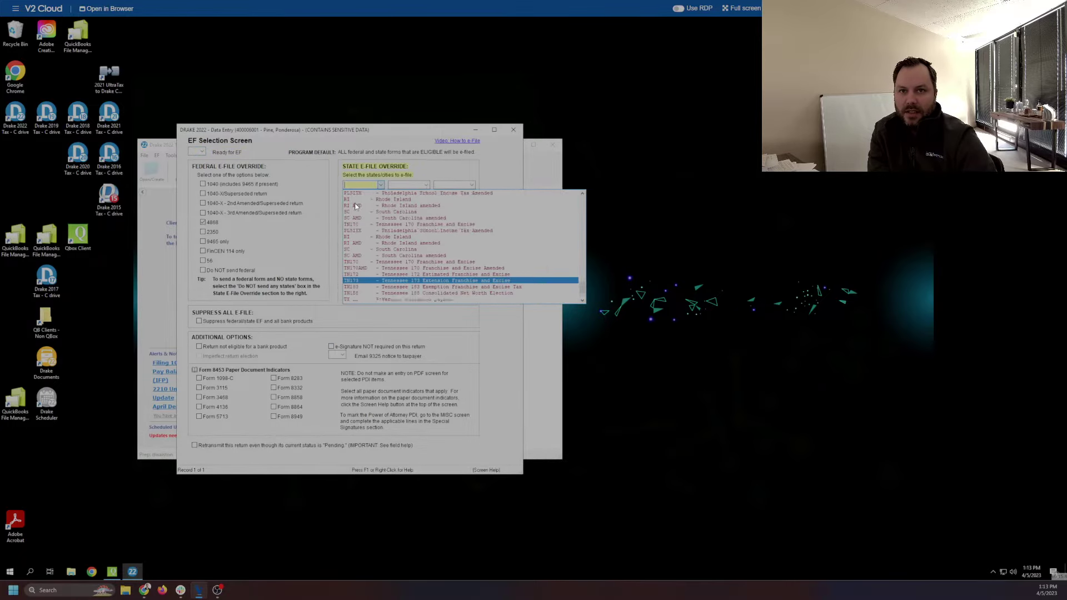
{"action": "scroll", "coordinate": [354, 206], "scroll_direction": "up", "scroll_amount": 6}
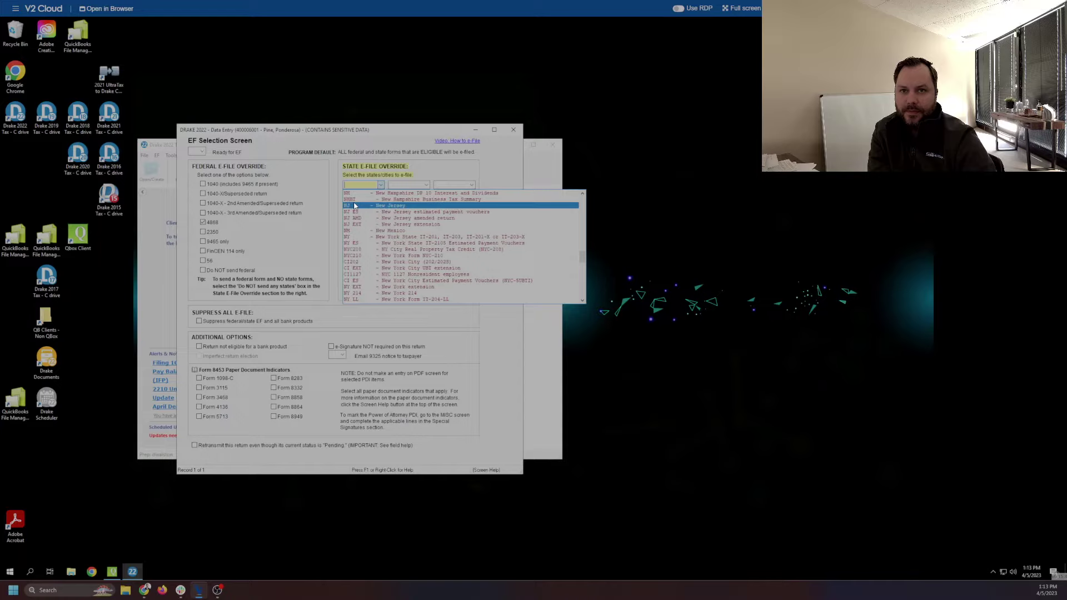
{"action": "scroll", "coordinate": [354, 206], "scroll_direction": "up", "scroll_amount": 6}
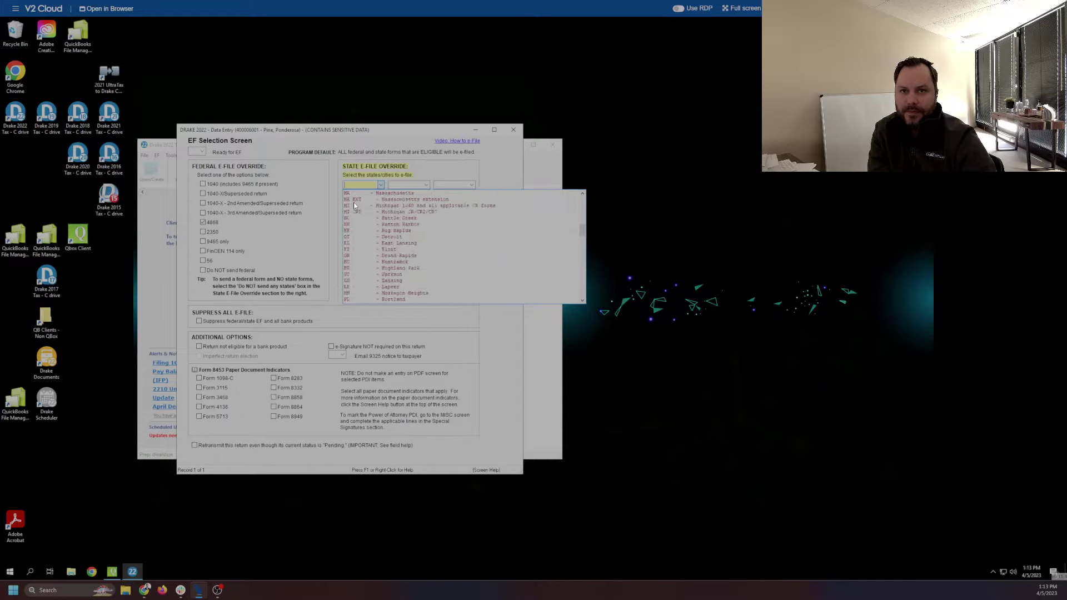
{"action": "scroll", "coordinate": [354, 206], "scroll_direction": "up", "scroll_amount": 10}
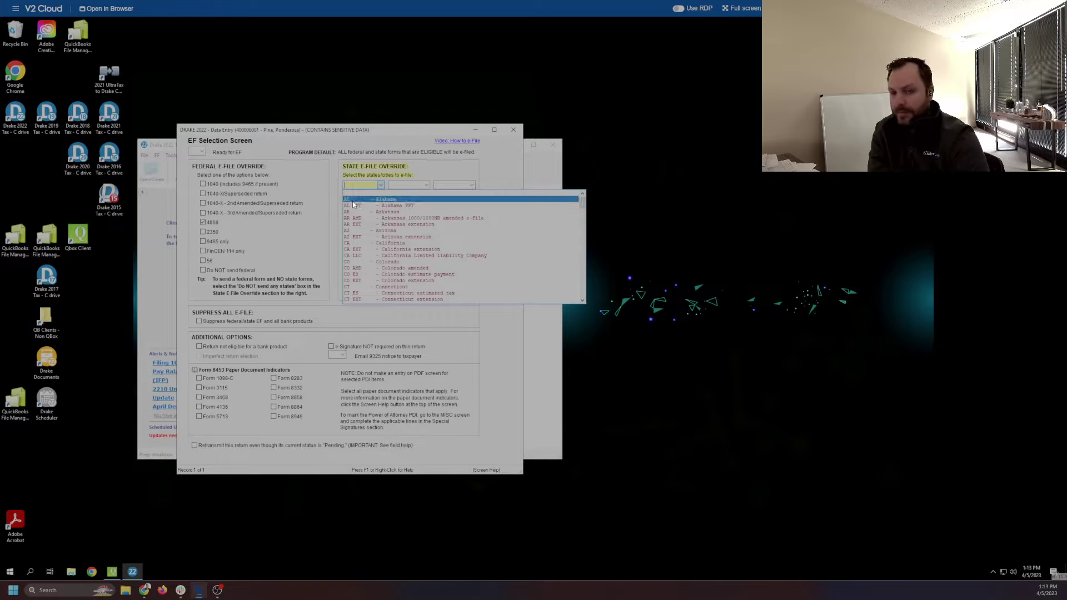
{"action": "type", "text": "g"}
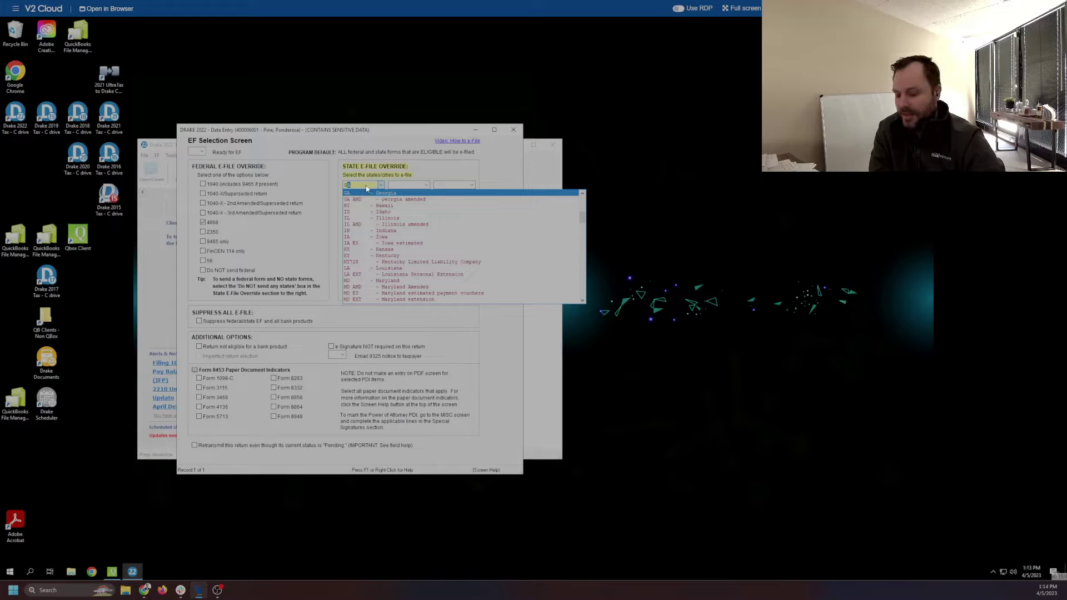
{"action": "key", "text": "BackSpace"}
{"action": "left_click", "coordinate": [413, 165]}
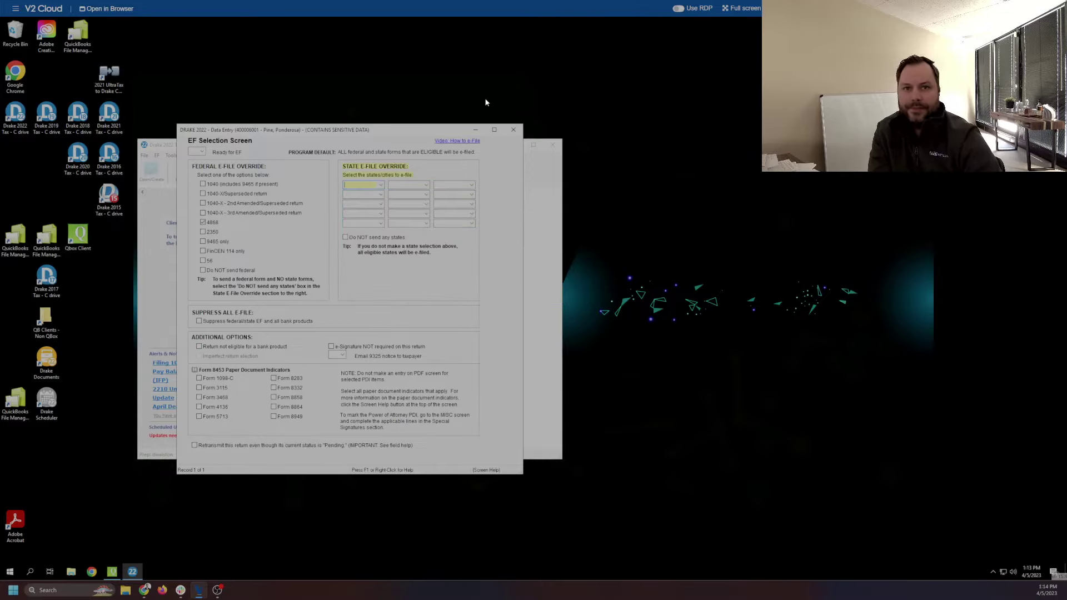
{"action": "left_click", "coordinate": [512, 131]}
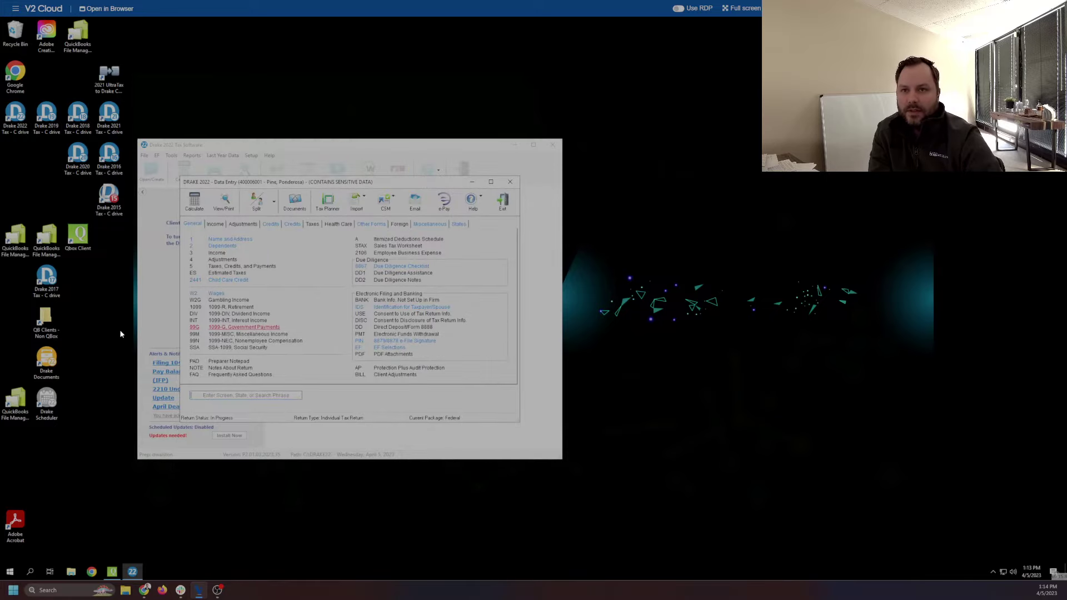
Step: On the Name and Address screen, set the mailing address state to NC and close the screen
{"action": "left_click", "coordinate": [230, 240]}
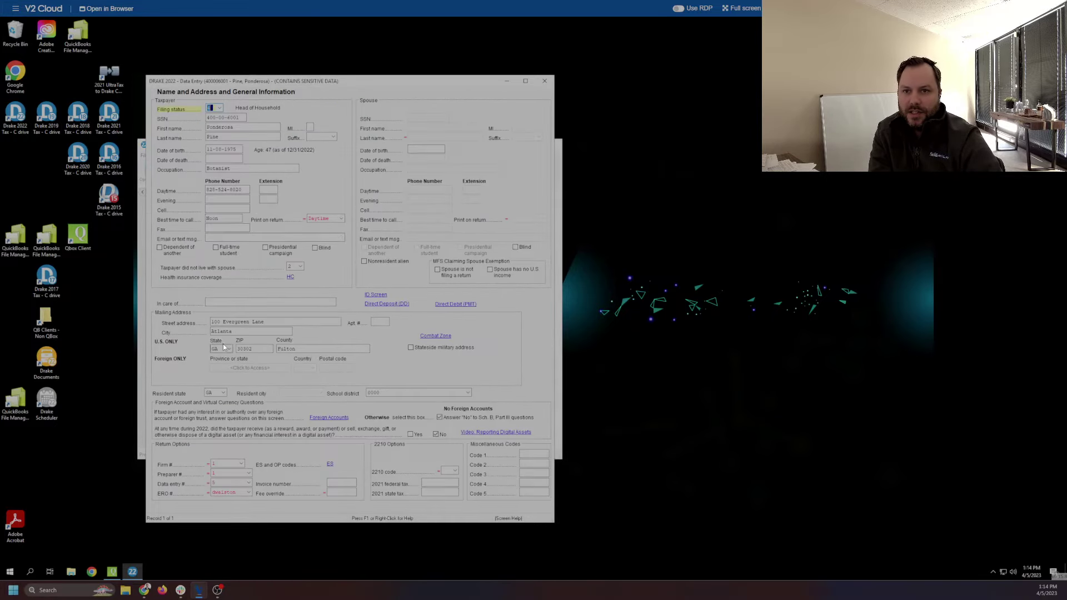
{"action": "left_click", "coordinate": [225, 348]}
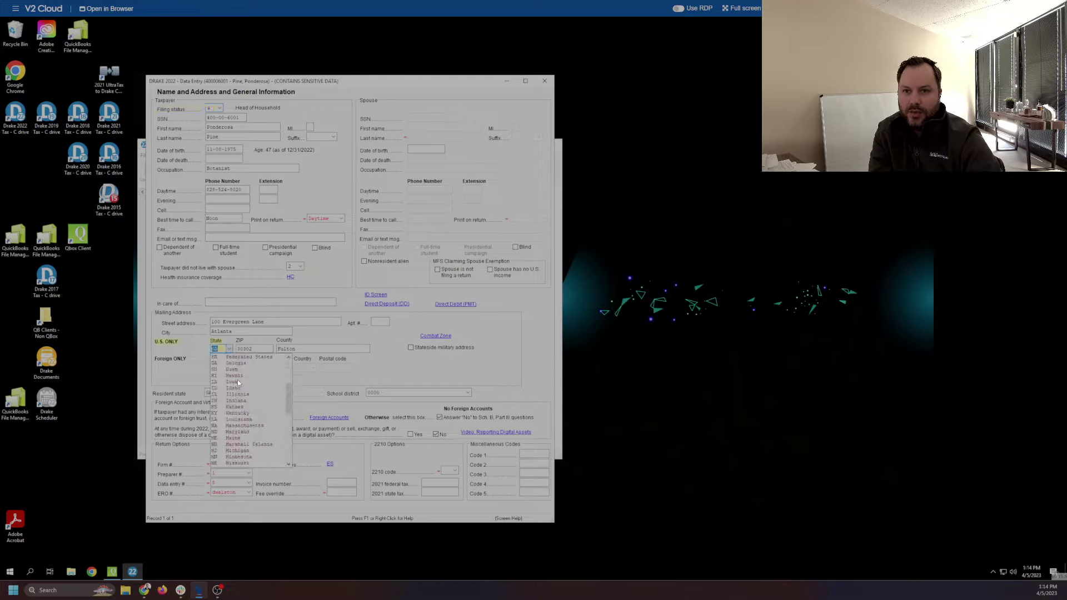
{"action": "scroll", "coordinate": [238, 383], "scroll_direction": "up", "scroll_amount": 5}
{"action": "scroll", "coordinate": [237, 383], "scroll_direction": "down", "scroll_amount": 8}
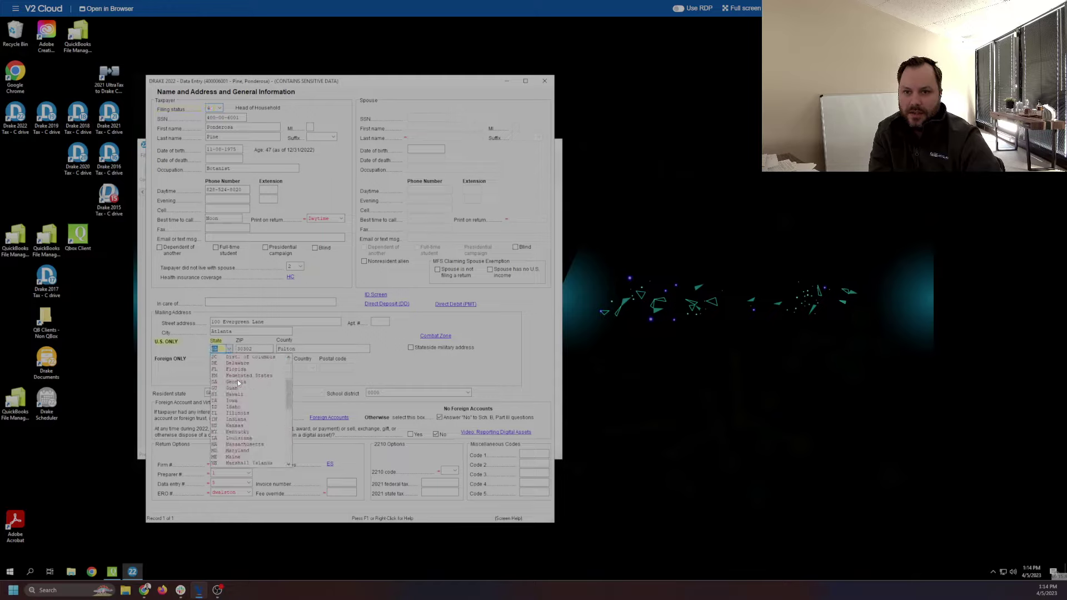
{"action": "left_click", "coordinate": [237, 433]}
{"action": "left_click", "coordinate": [545, 80]}
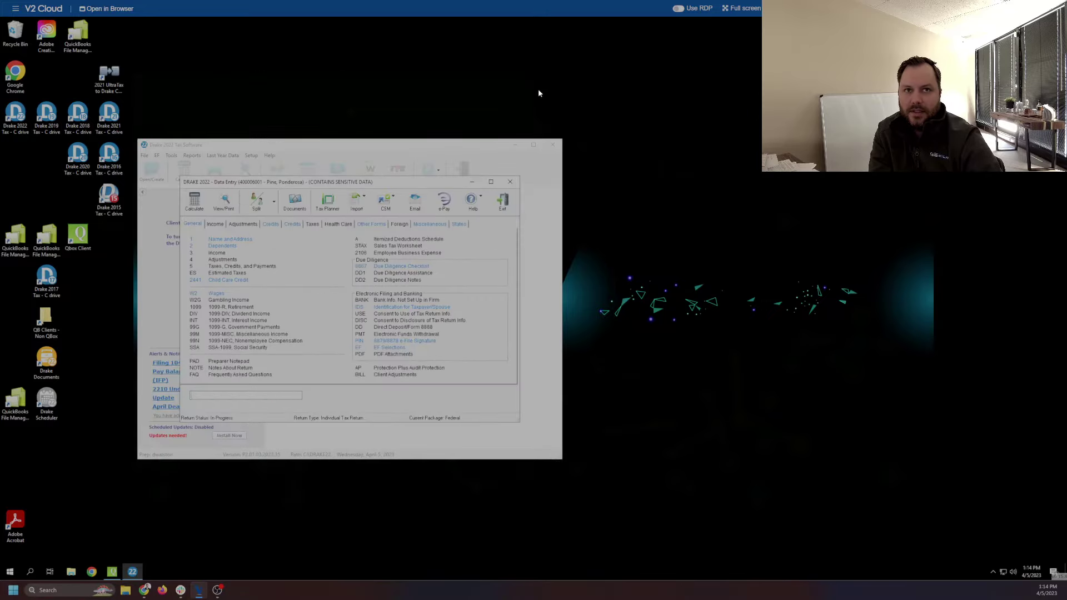
Step: Recalculate the return, open the Name and Address screen from the invalid state abbreviation message, and set the resident state to NC
{"action": "left_click", "coordinate": [192, 208]}
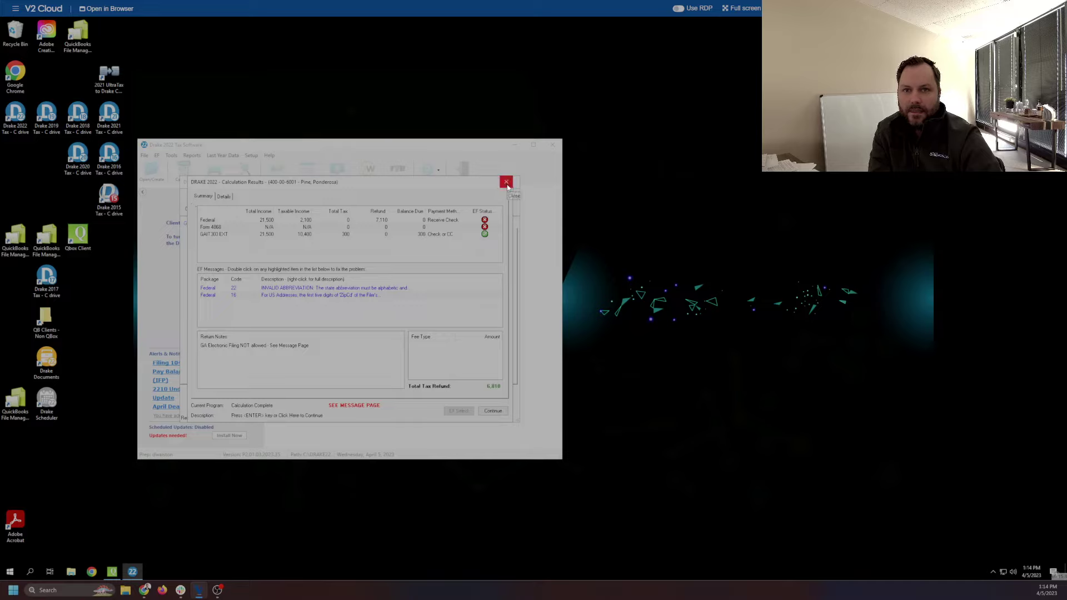
{"action": "double_click", "coordinate": [369, 288]}
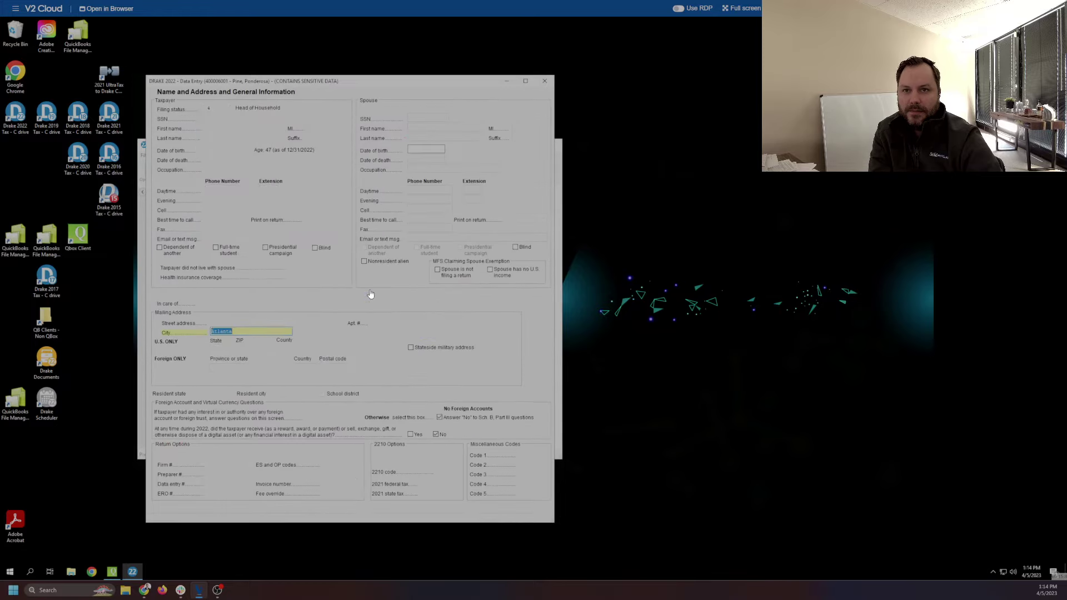
{"action": "left_click", "coordinate": [218, 392]}
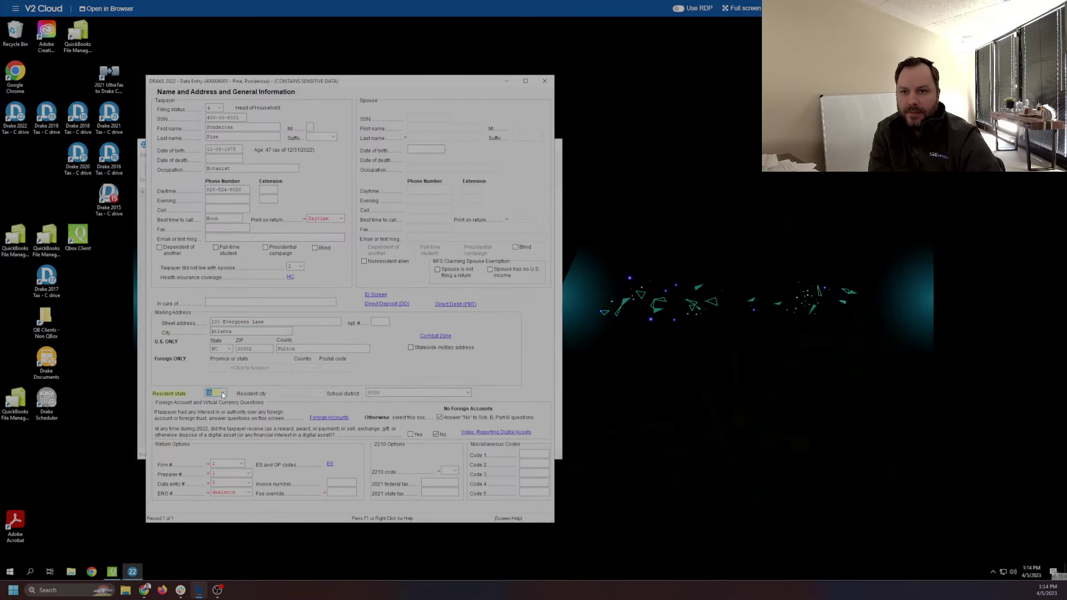
{"action": "scroll", "coordinate": [227, 422], "scroll_direction": "down", "scroll_amount": 4}
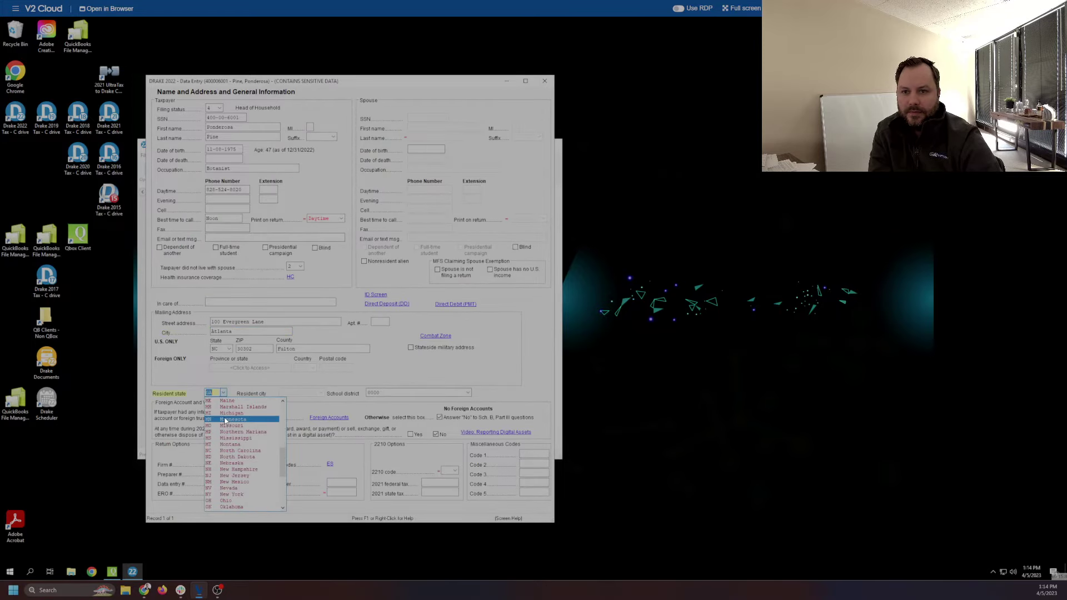
{"action": "left_click", "coordinate": [228, 451]}
{"action": "left_click", "coordinate": [545, 81]}
Step: Recalculate the return and check the NC extension line in the calculation results
{"action": "left_click", "coordinate": [194, 202]}
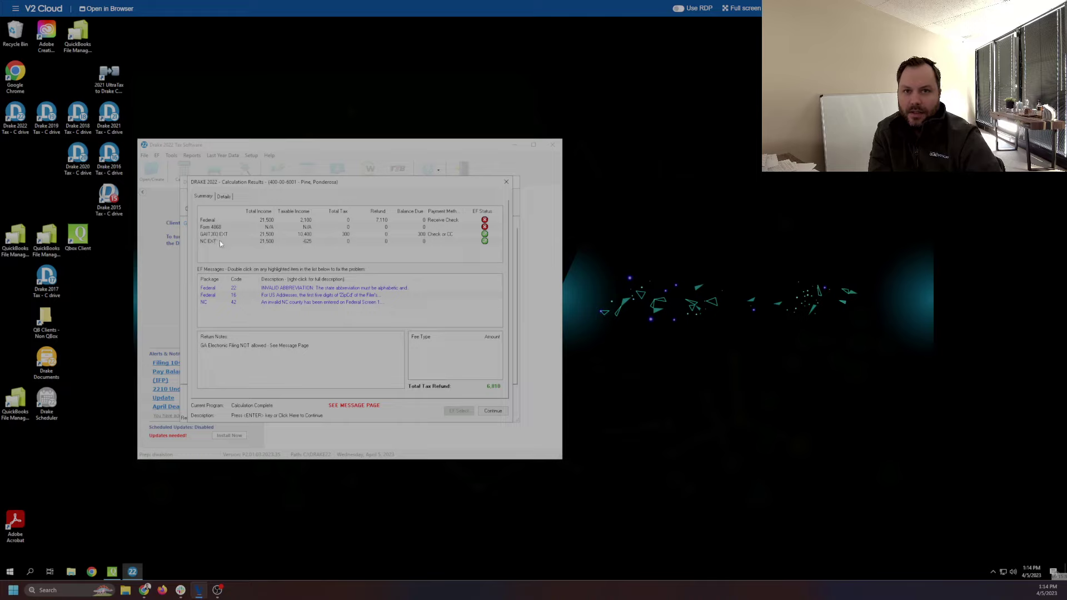
{"action": "left_click", "coordinate": [217, 242]}
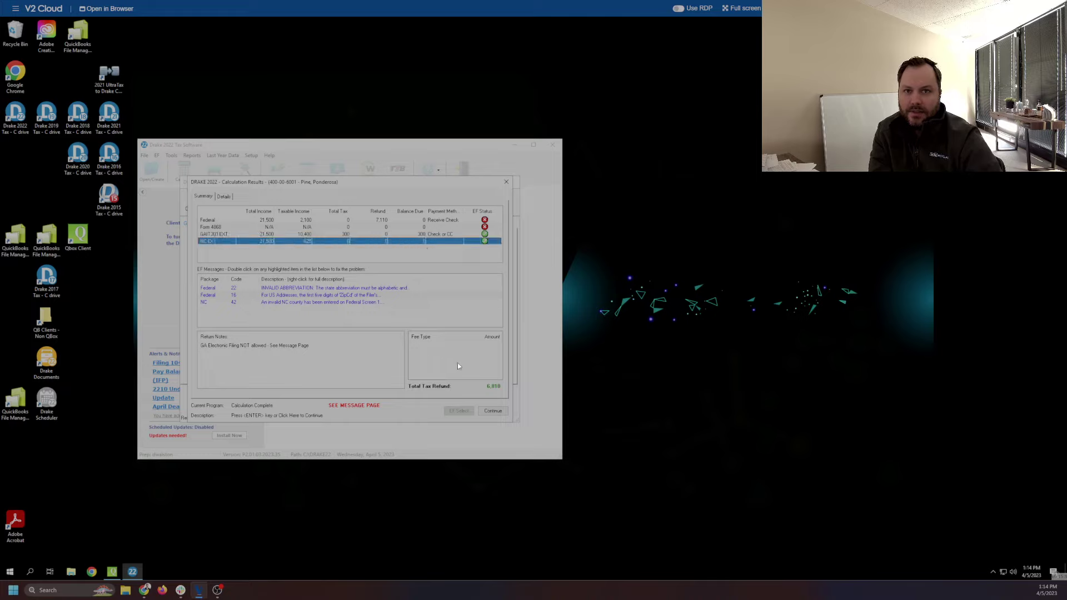
{"action": "left_click", "coordinate": [506, 182]}
Step: On the EF Selection screen, choose NC EXT (North Carolina extension) as the first state e-file override and close the screen
{"action": "left_click", "coordinate": [387, 348]}
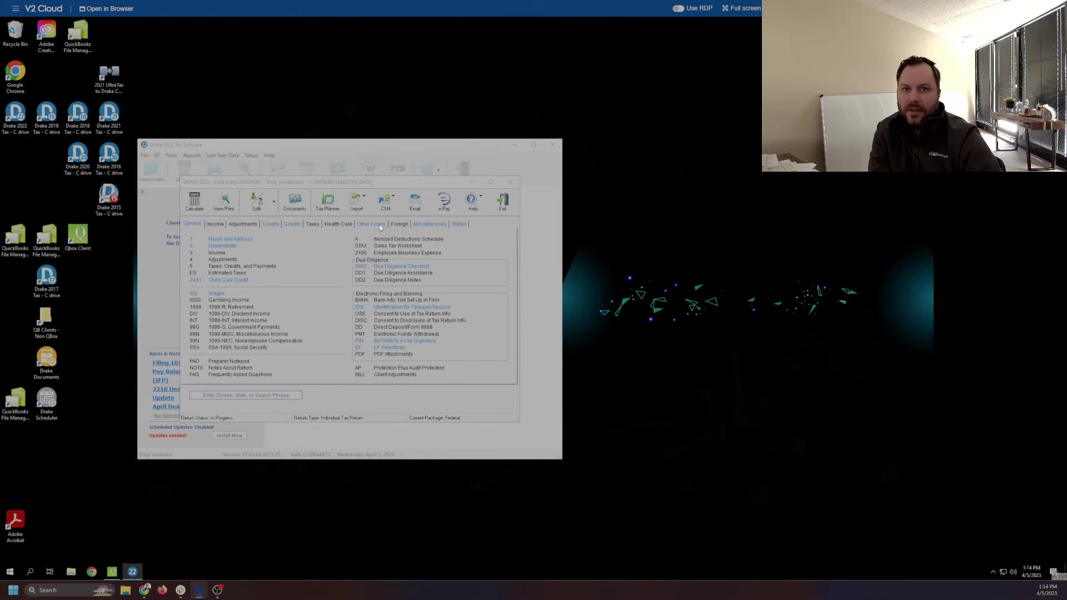
{"action": "left_click", "coordinate": [380, 185]}
{"action": "scroll", "coordinate": [354, 233], "scroll_direction": "down", "scroll_amount": 2}
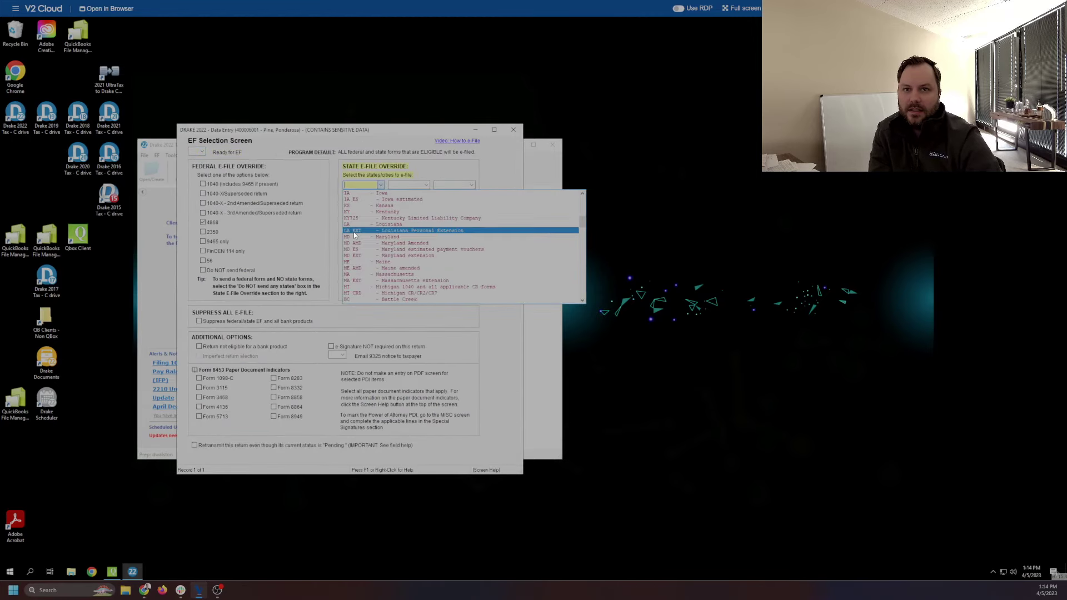
{"action": "scroll", "coordinate": [353, 232], "scroll_direction": "up", "scroll_amount": 5}
{"action": "scroll", "coordinate": [381, 225], "scroll_direction": "up", "scroll_amount": 5}
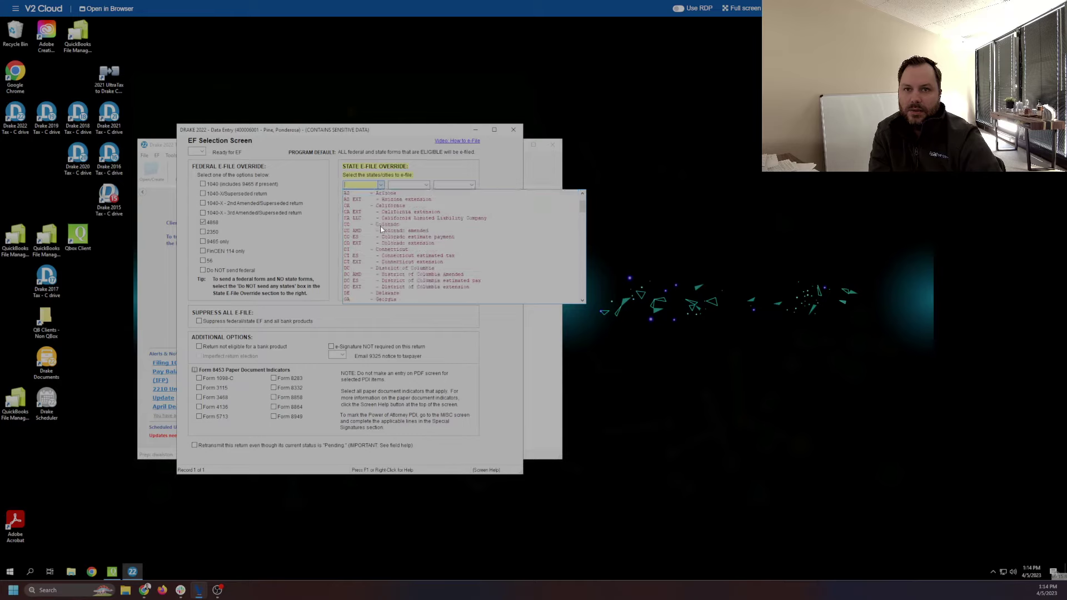
{"action": "type", "text": "ne"}
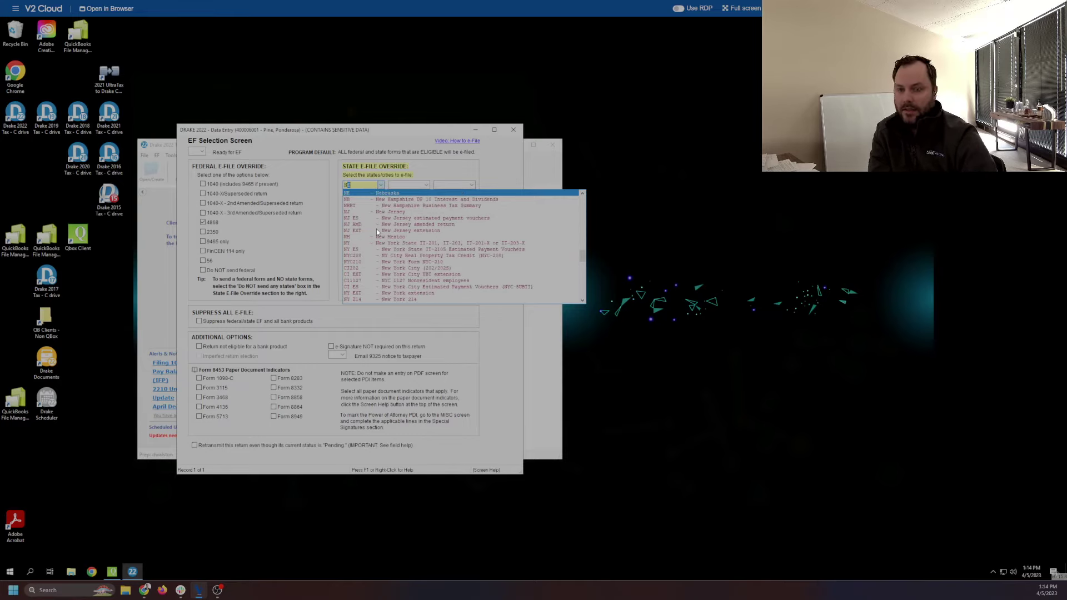
{"action": "key", "text": "BackSpace"}
{"action": "type", "text": "c"}
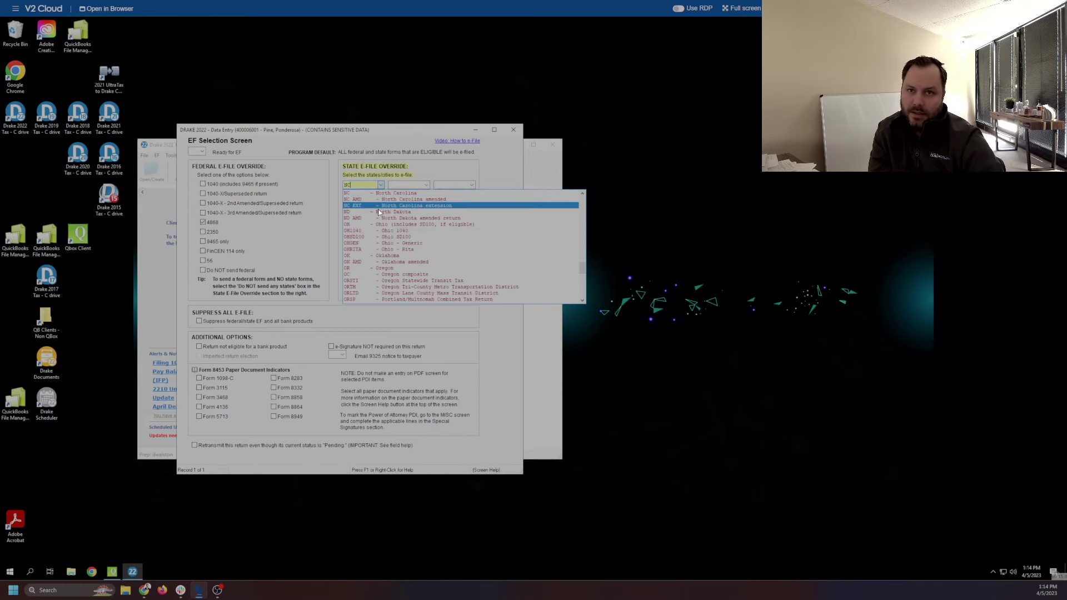
{"action": "left_click", "coordinate": [381, 208]}
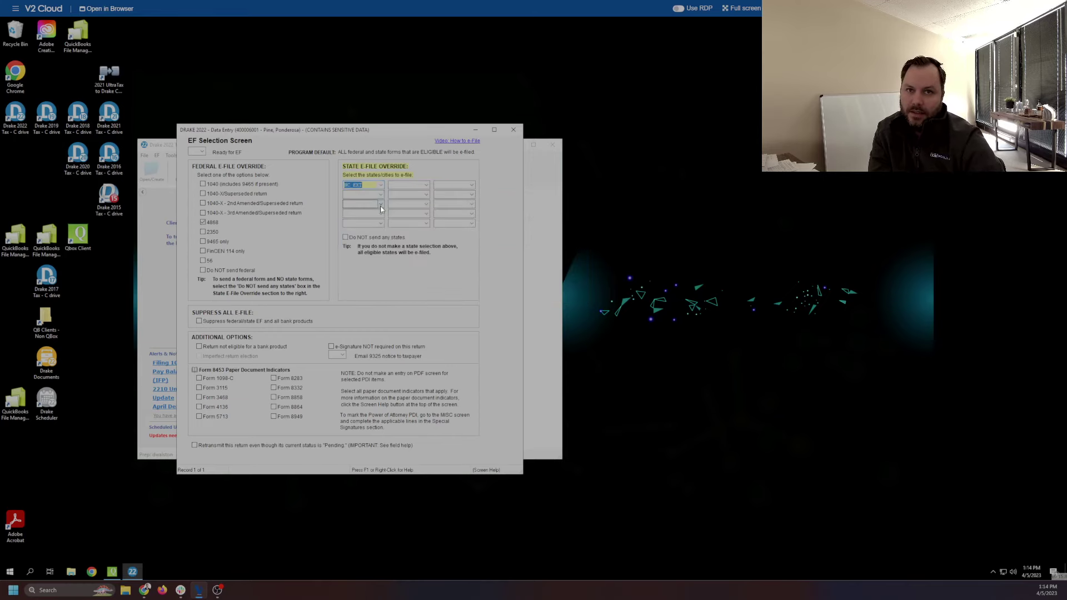
{"action": "left_click", "coordinate": [513, 129]}
Step: Recalculate the return, view the Name and Address screen from the federal ZIP code message, and close it without editing
{"action": "left_click", "coordinate": [193, 211]}
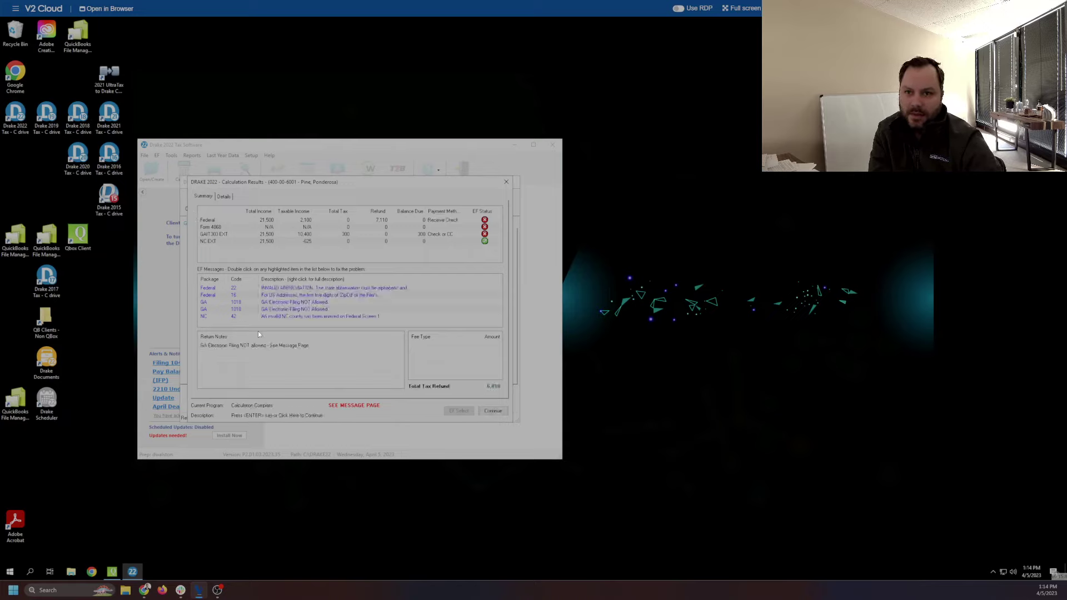
{"action": "double_click", "coordinate": [274, 298]}
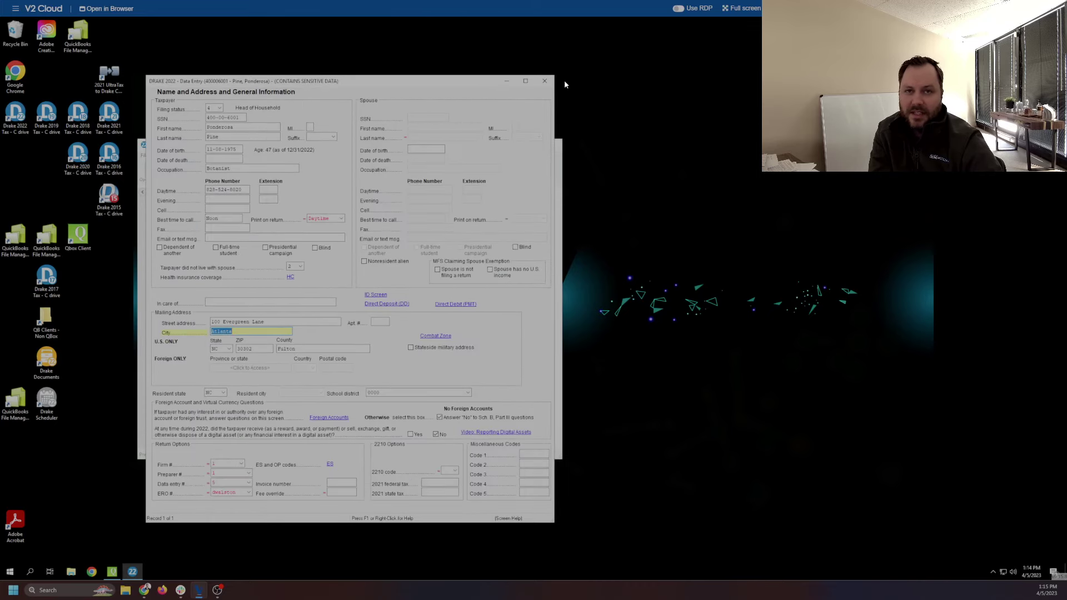
{"action": "left_click", "coordinate": [544, 81]}
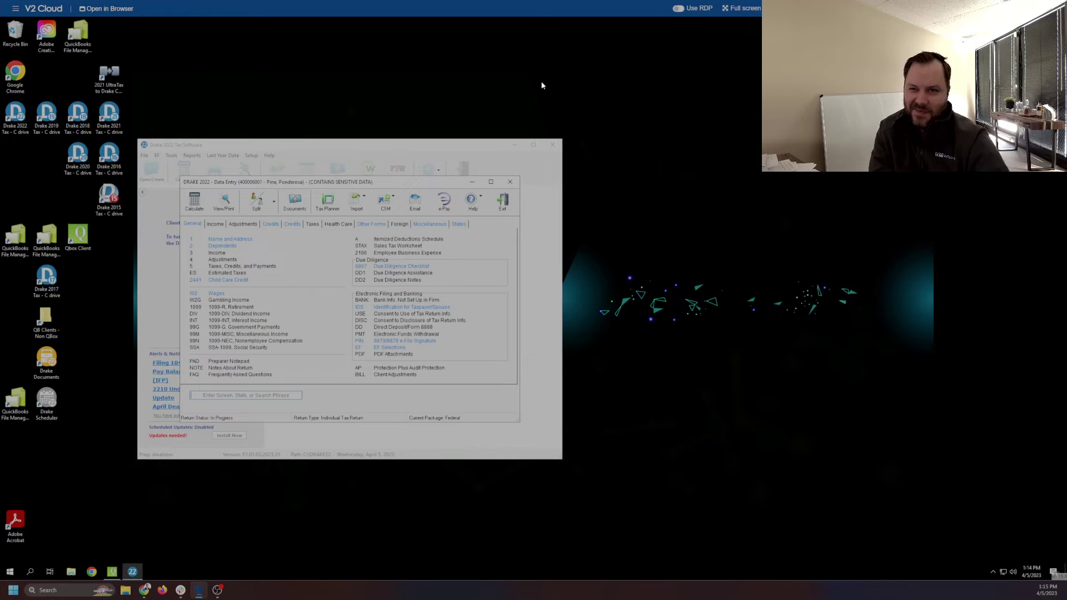